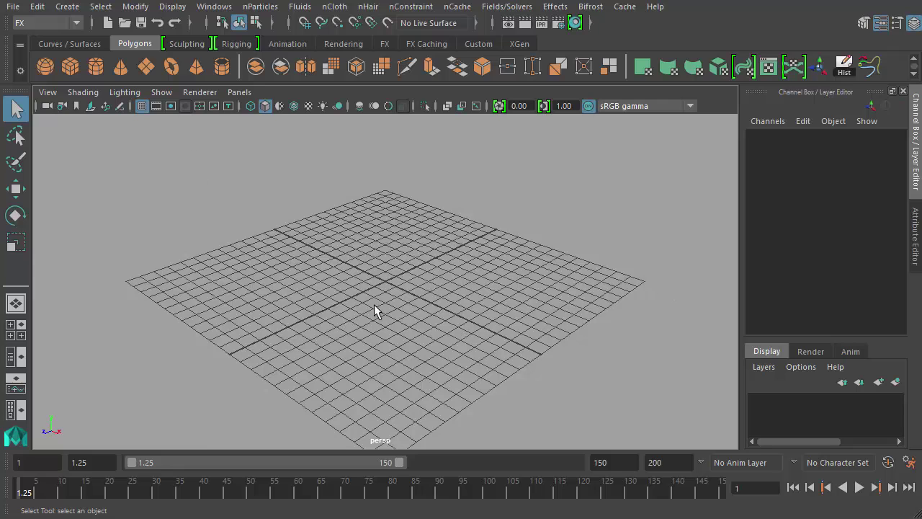
- Open the Graph Editor, widen its window, and minimize it
click(213, 7)
mouse_move(289, 46)
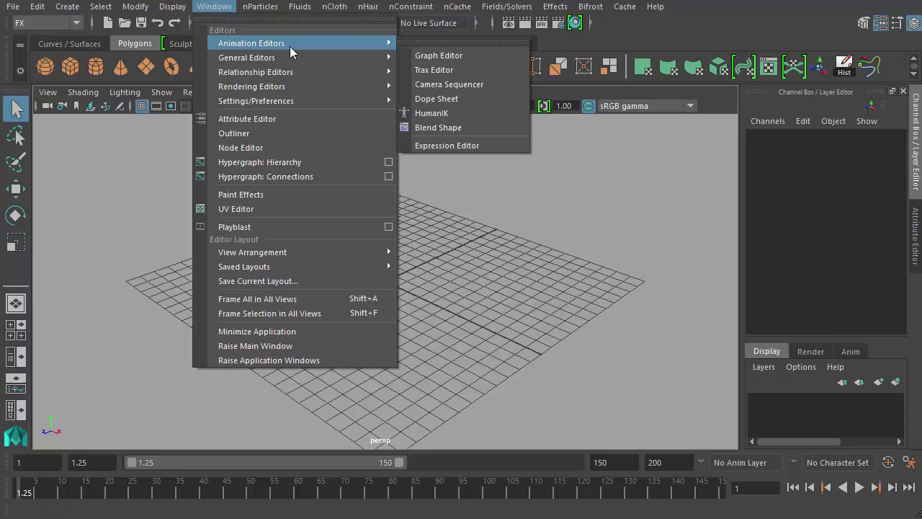
click(450, 56)
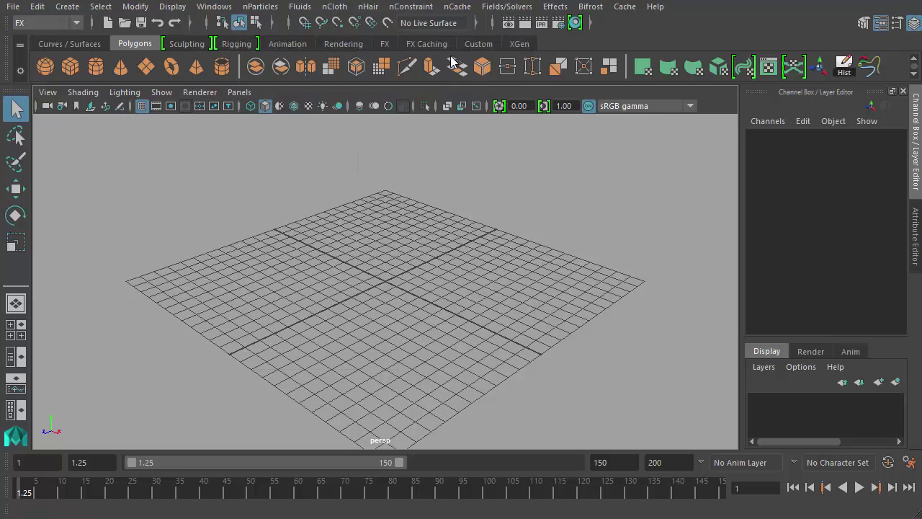
drag(364, 103, 405, 134)
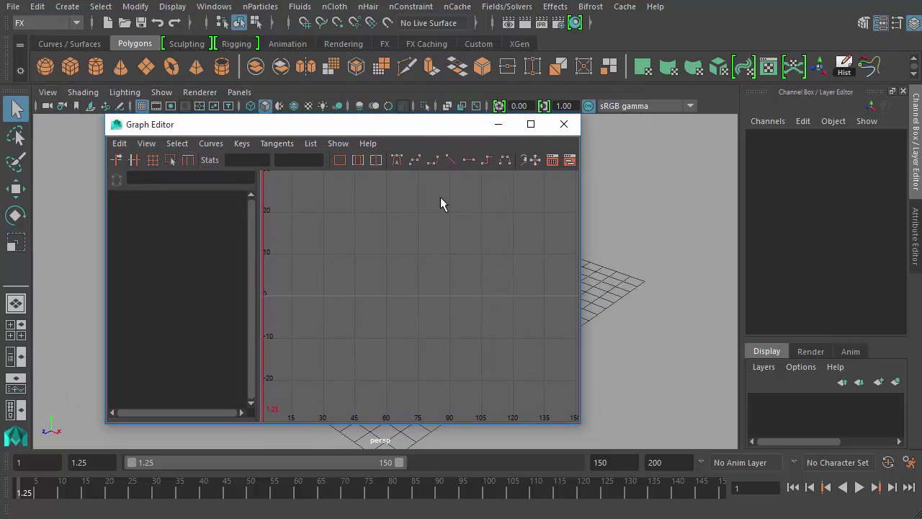
drag(586, 428, 682, 436)
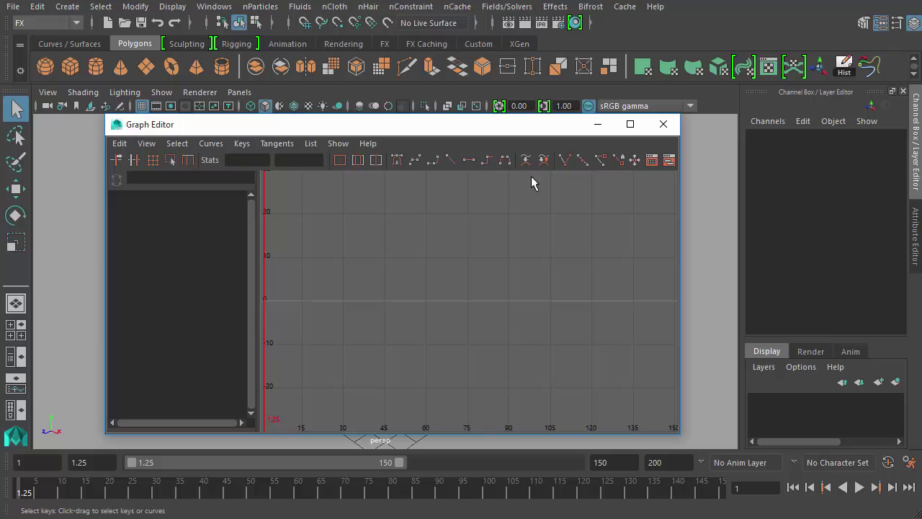
drag(481, 134, 477, 139)
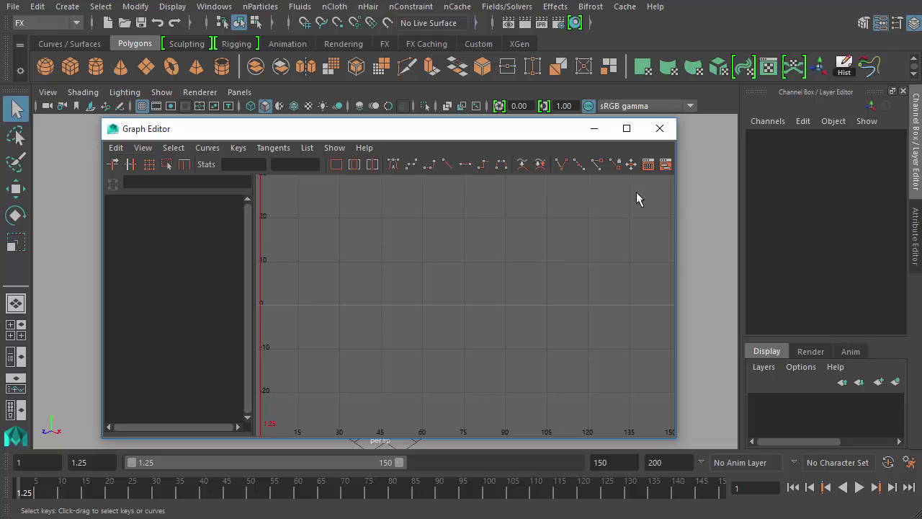
click(593, 129)
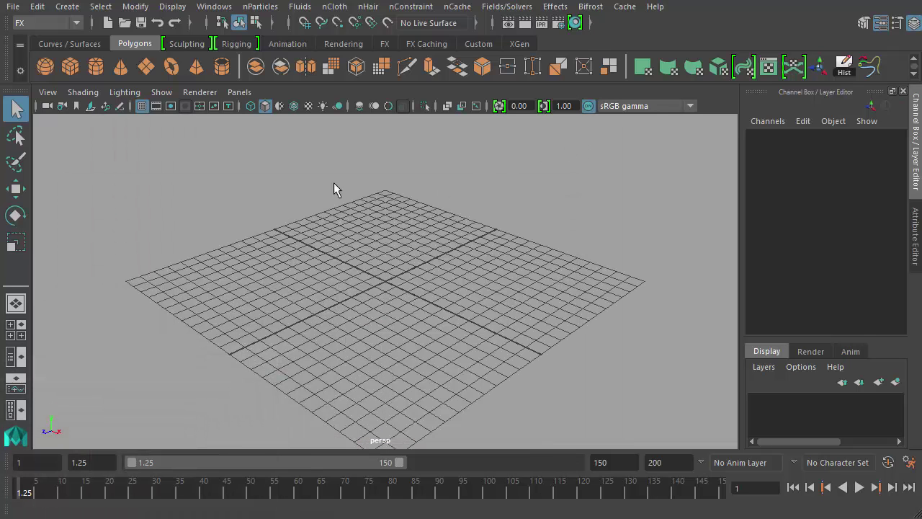
- Create a polygon sphere at the origin of the grid
click(64, 6)
mouse_move(168, 63)
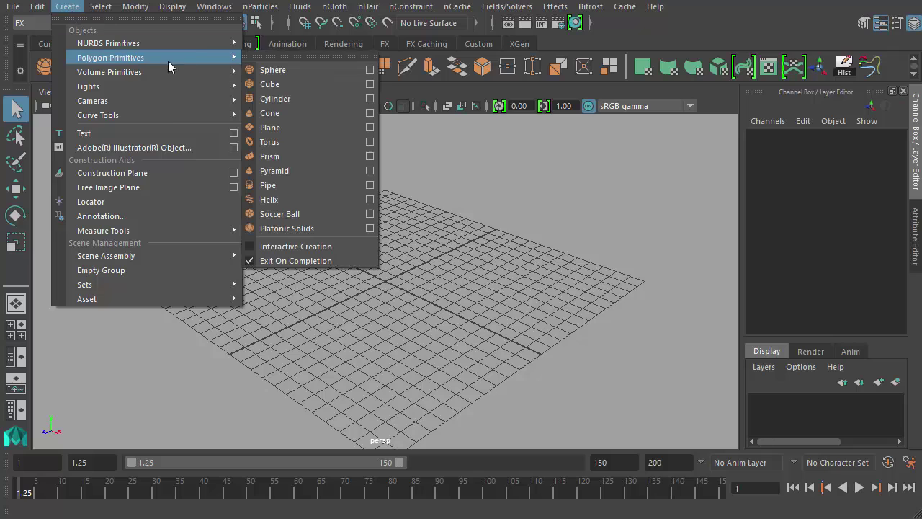
click(268, 70)
- Move the sphere to the grid corner at about X -11.95, Z 11.7 and key its translation at frame 1
key(w)
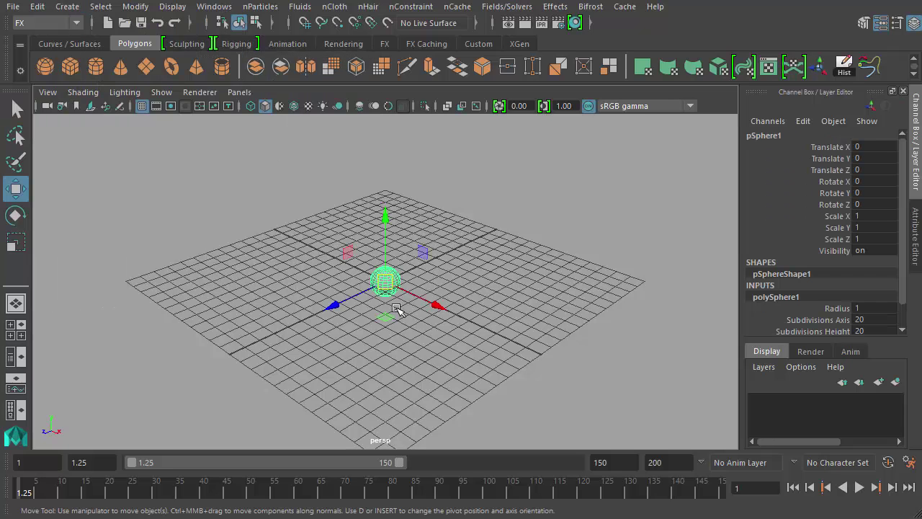
drag(396, 308, 123, 311)
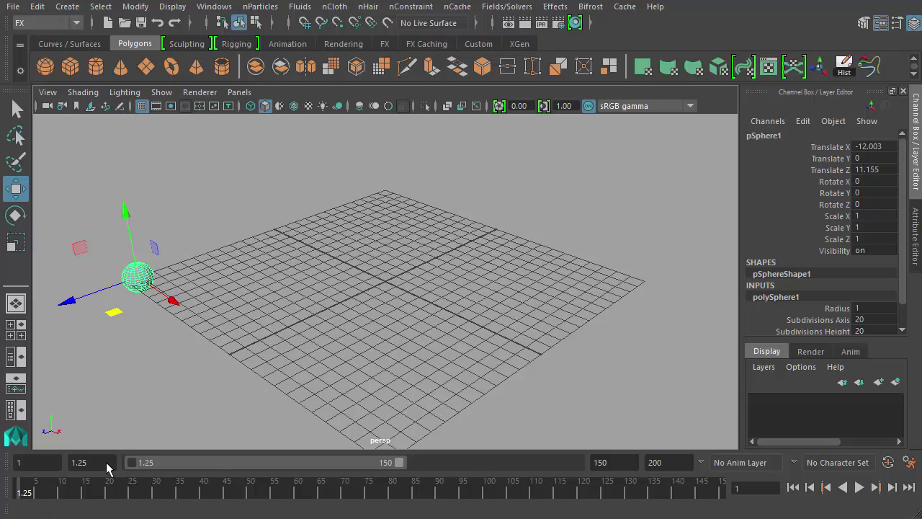
middle_drag(233, 274, 236, 277)
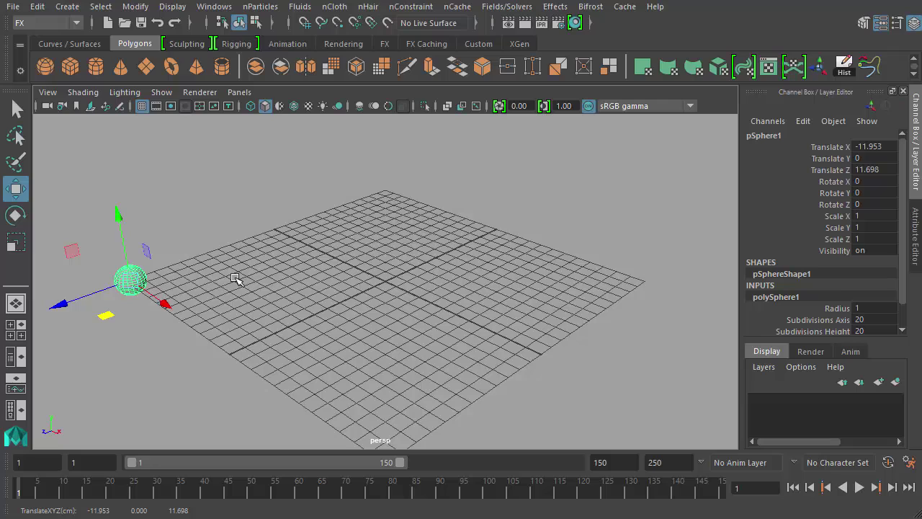
key(shift+w)
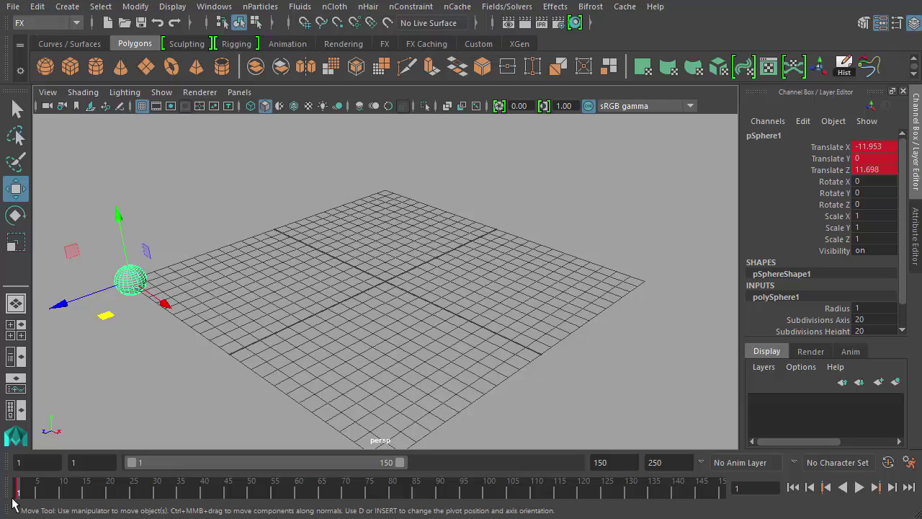
- At frame 90, move the sphere to the opposite grid corner at about X 11.63, Z -12.35 and key its translation
key(alt+v)
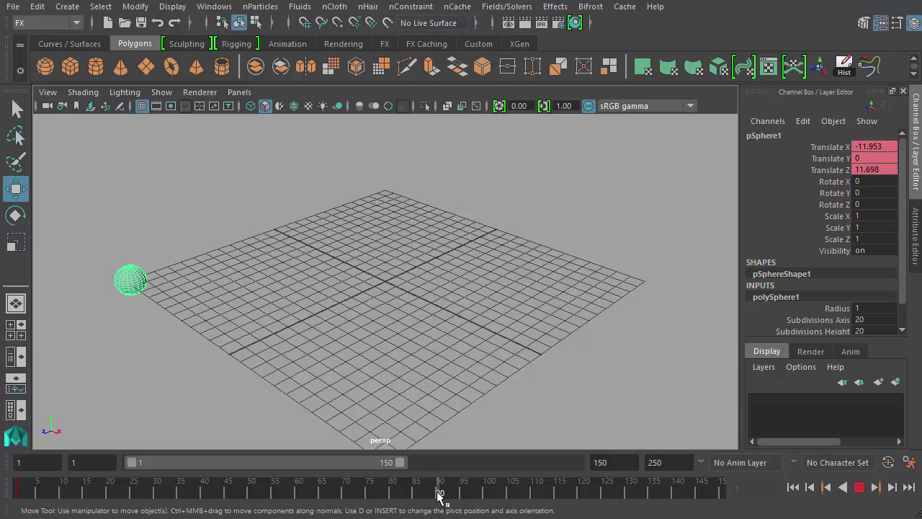
key(alt+v)
drag(106, 315, 666, 314)
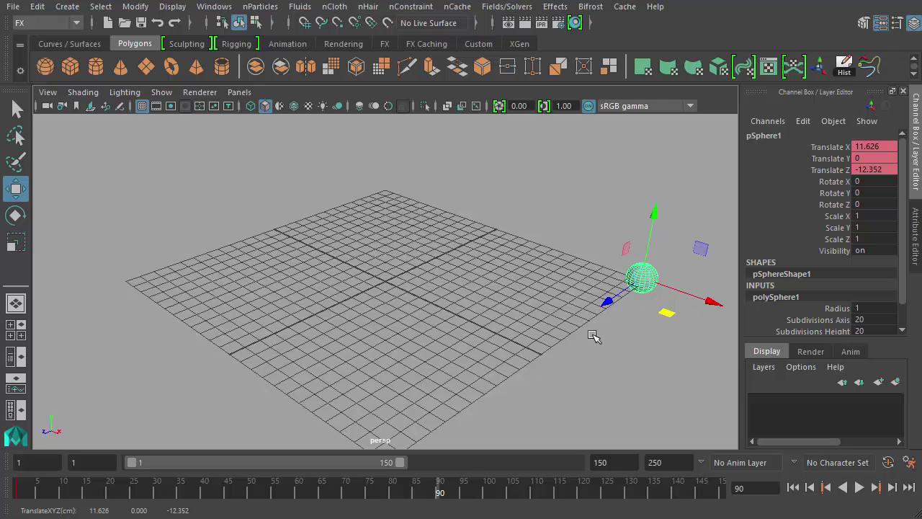
key(shift+w)
- At frame 41, move the sphere to the far grid corner at about X -12.41, Z -12.4 and key its translation
key(alt+v)
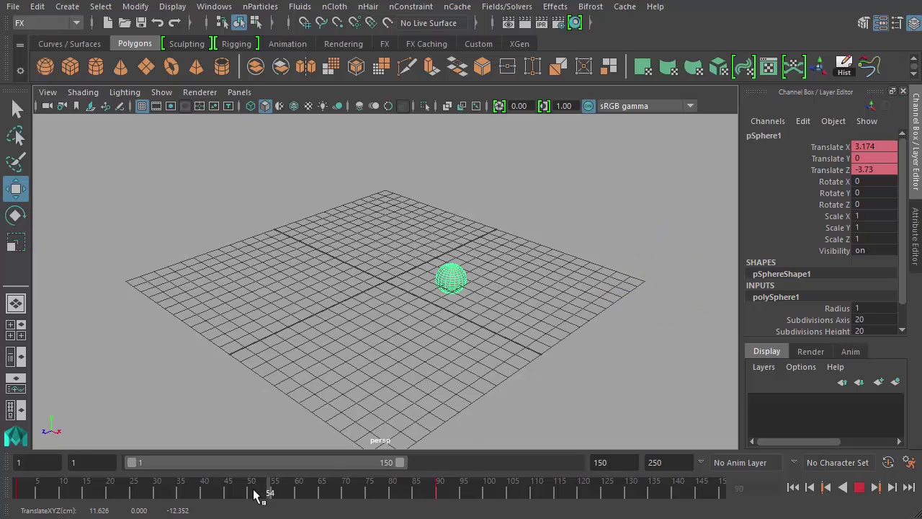
click(207, 493)
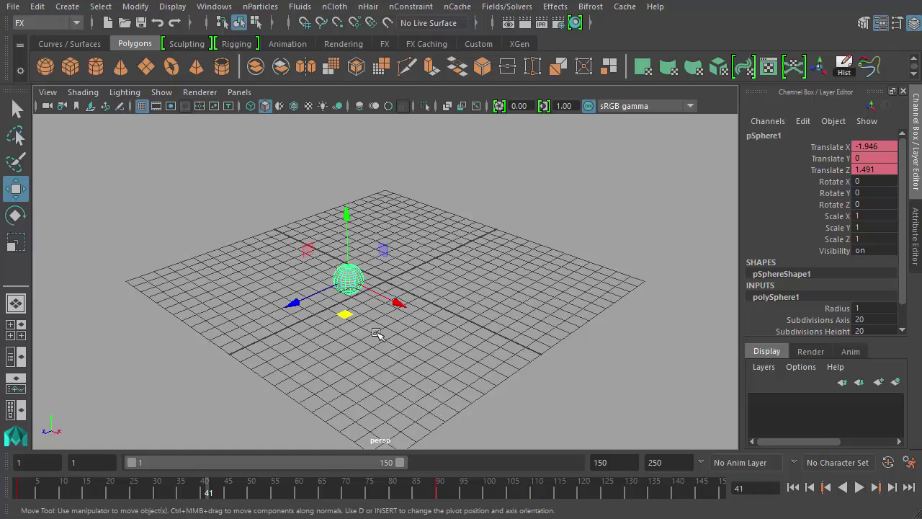
drag(344, 314, 384, 206)
key(shift+w)
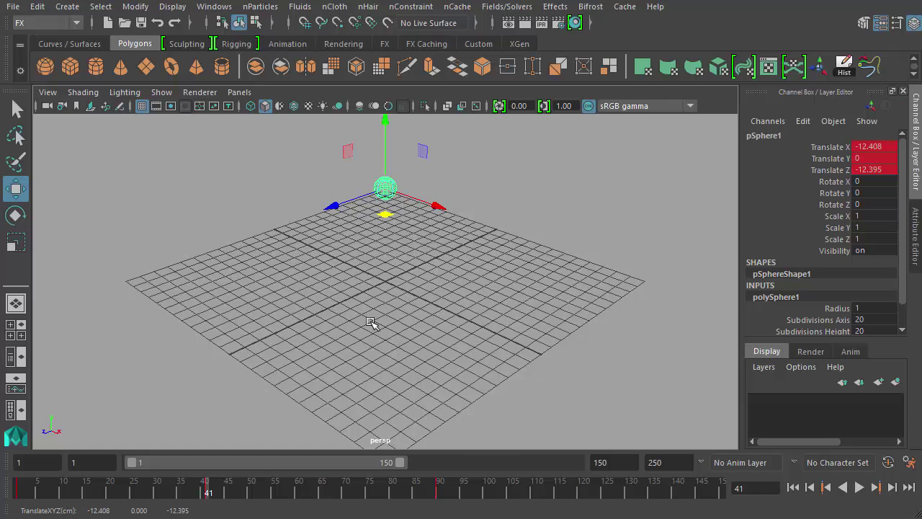
- Play back the sphere's animation and stop the playback
click(64, 480)
key(alt+v)
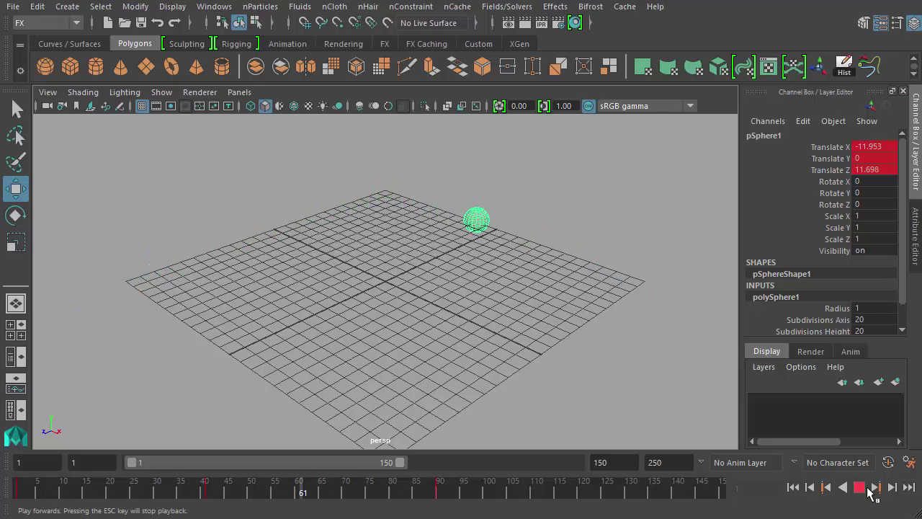
click(859, 487)
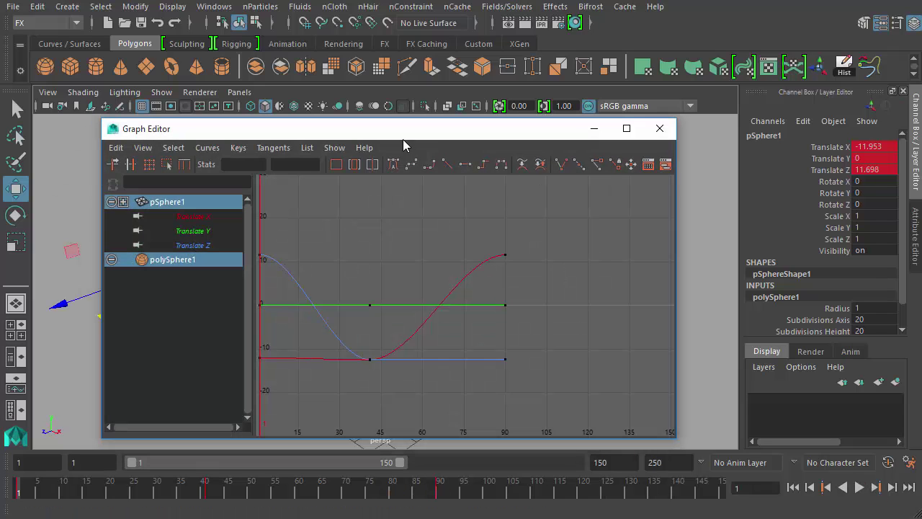
- Reposition the Graph Editor window around the sphere, and deselect and reselect the sphere to reload its animation curves
drag(420, 133, 439, 128)
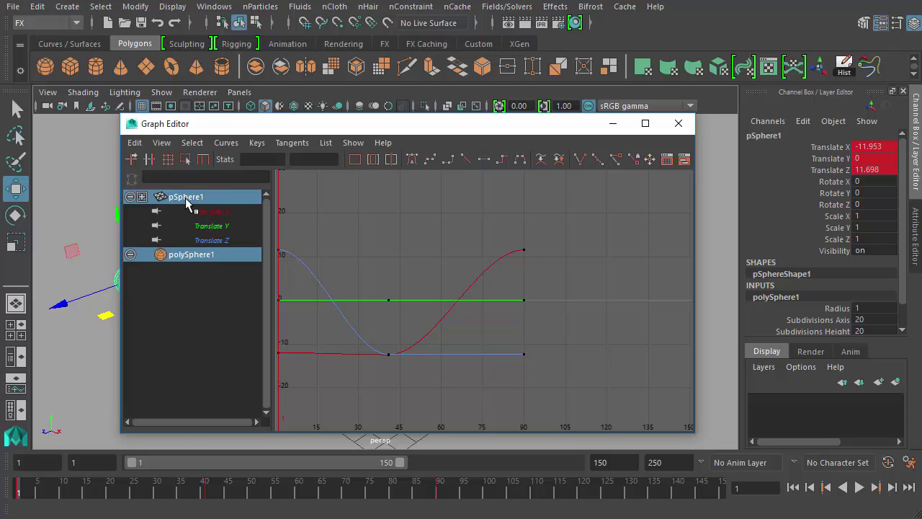
drag(234, 128, 366, 135)
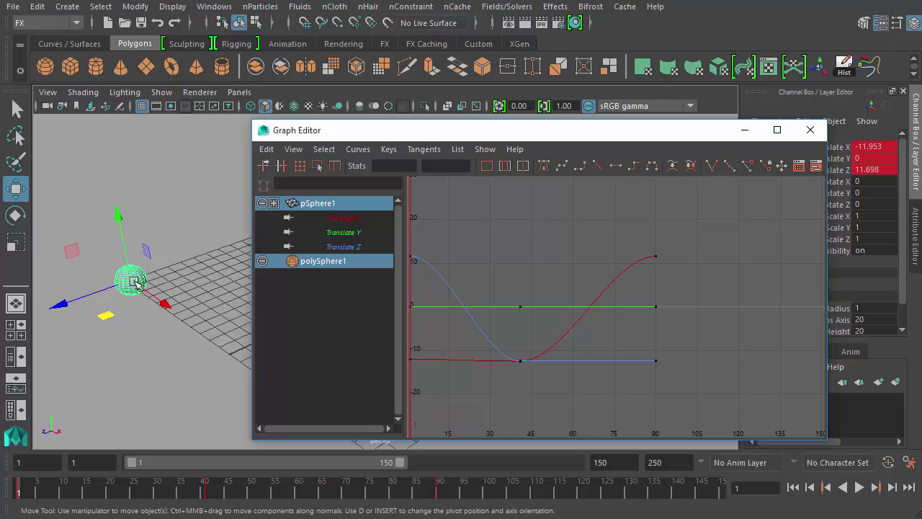
click(186, 208)
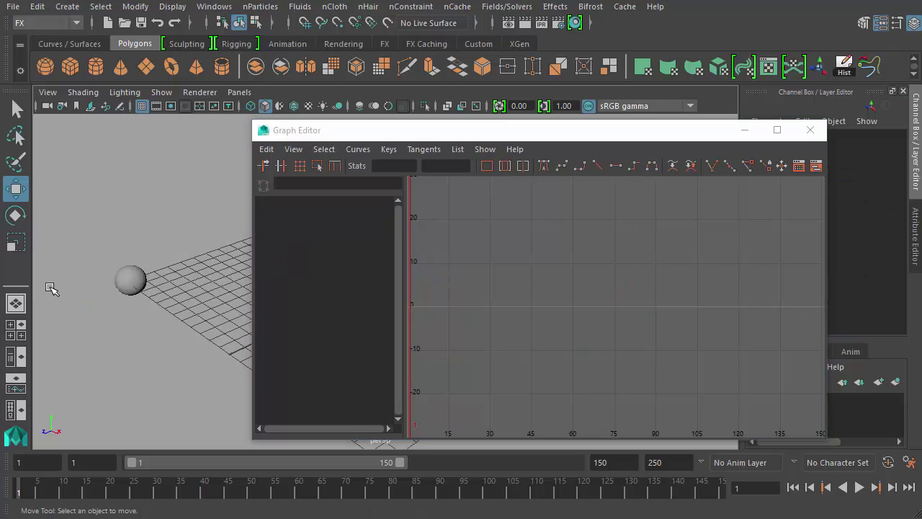
drag(159, 229, 108, 325)
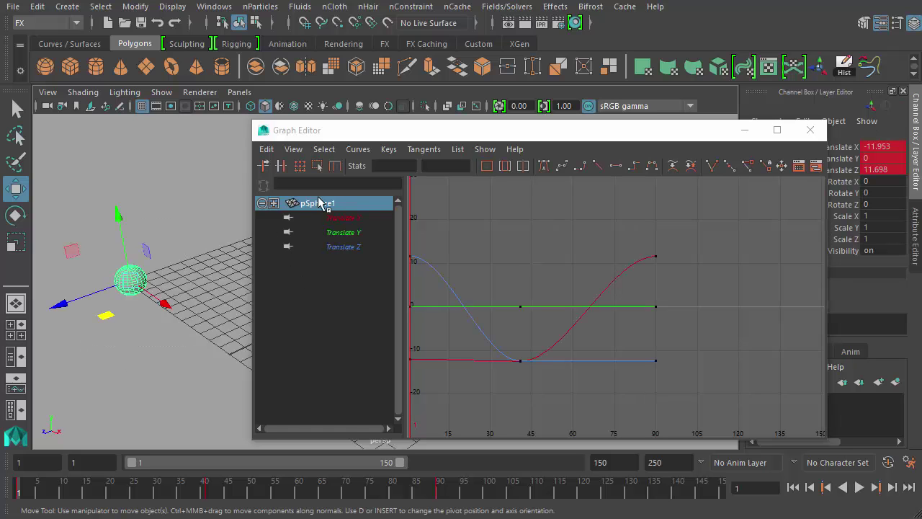
drag(500, 136, 375, 130)
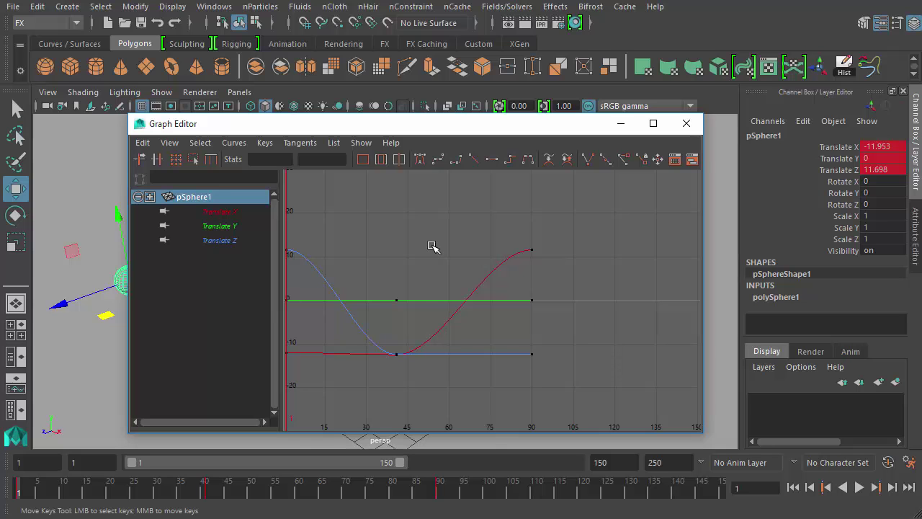
- Explore the graph view by panning and zooming, including framing all of the sphere's animation curves
alt+middle_drag(415, 239, 446, 262)
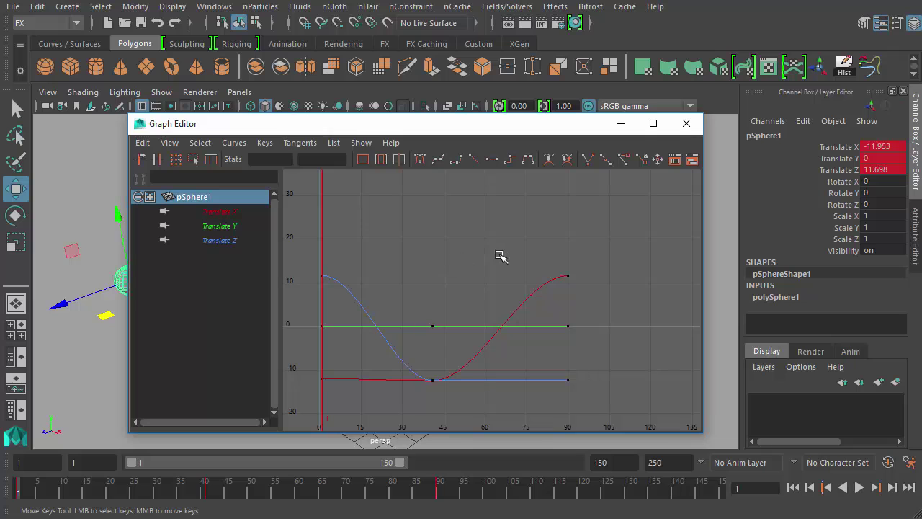
alt+right_drag(504, 258, 494, 283)
alt+middle_drag(494, 284, 518, 236)
alt+right_drag(518, 235, 461, 256)
alt+middle_drag(542, 251, 510, 238)
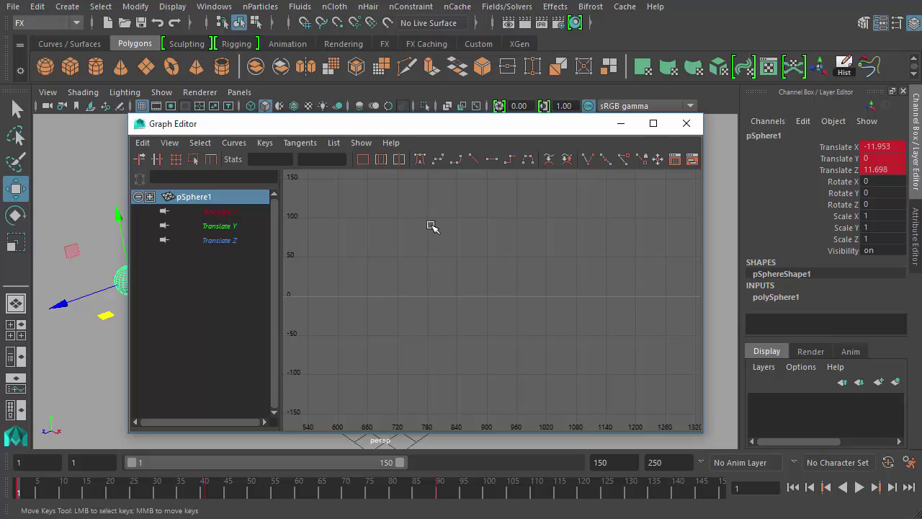
key(a)
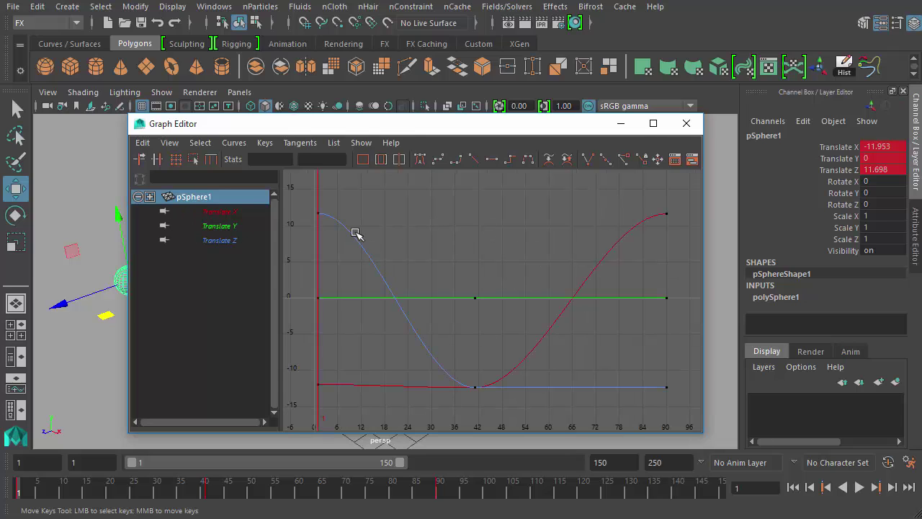
alt+right_drag(541, 249, 498, 249)
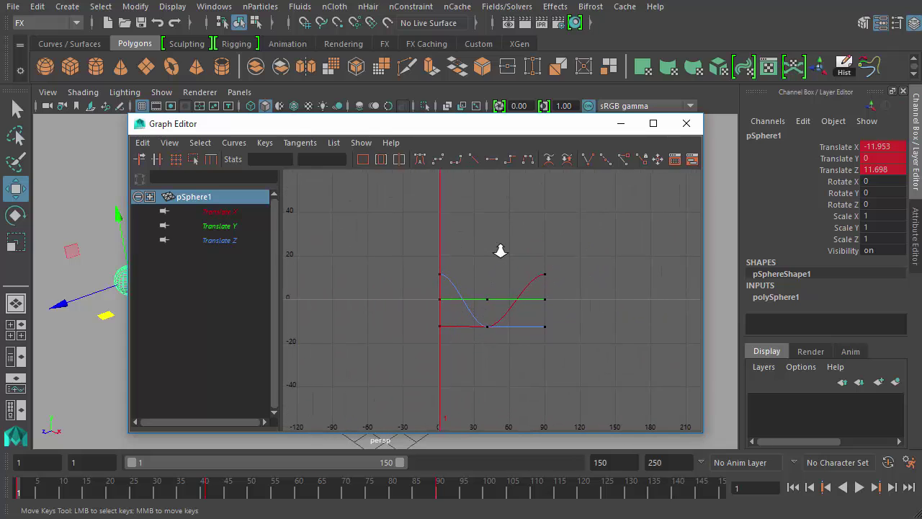
- Inspect the Translate X, Y and Z curves one at a time, ending with the Translate X curve isolated and framed
click(217, 240)
click(214, 227)
click(214, 212)
click(221, 226)
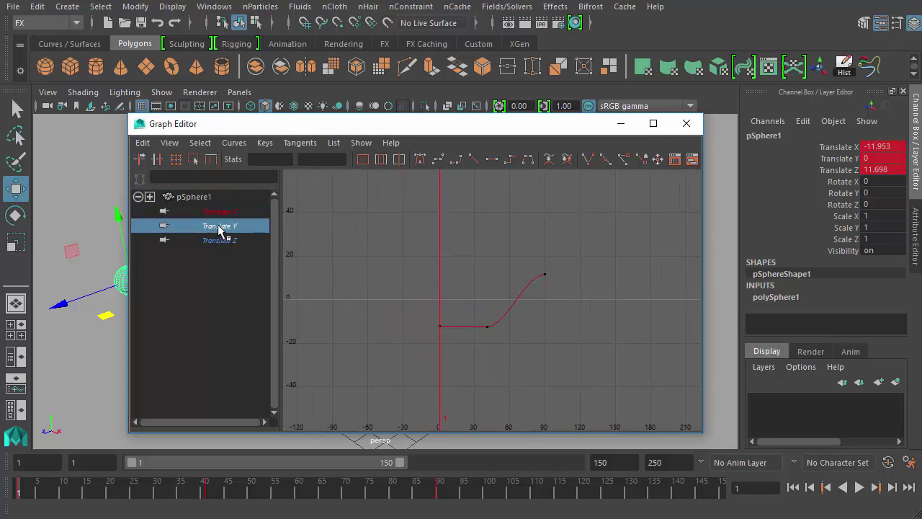
click(222, 240)
click(220, 227)
click(215, 212)
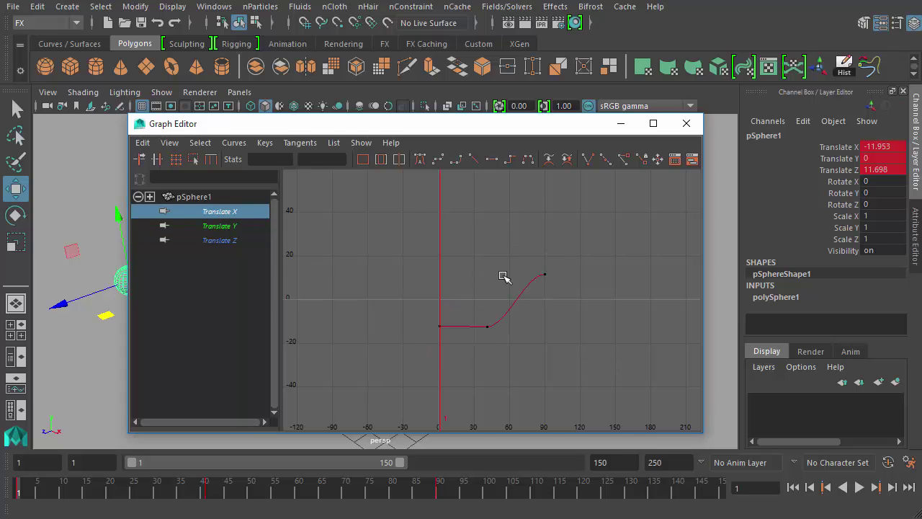
key(f)
alt+middle_drag(533, 373, 527, 358)
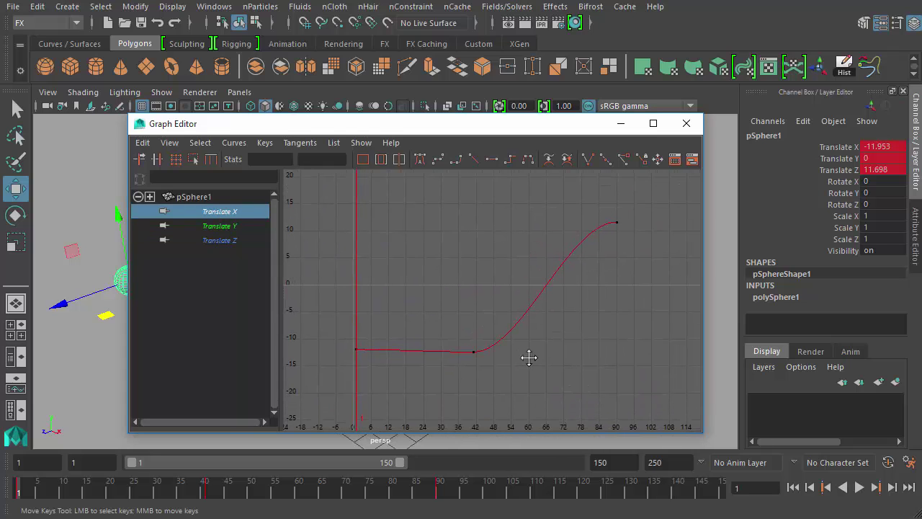
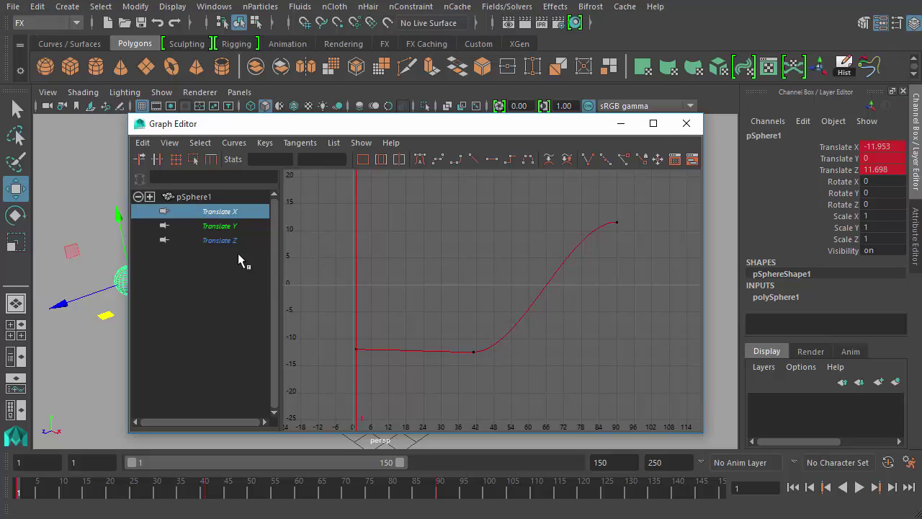
- Select the Translate X curve's keys at frames 1, 41 and 90 individually
click(372, 349)
click(395, 321)
drag(394, 320, 338, 374)
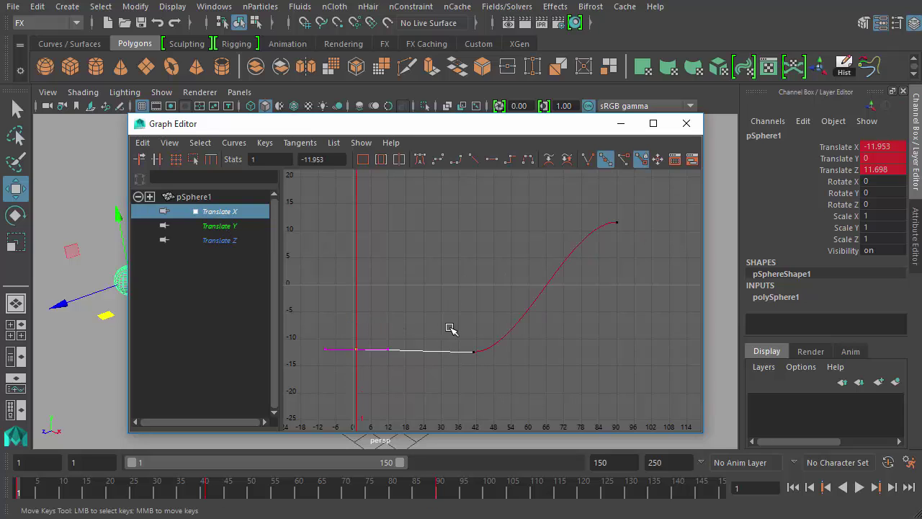
drag(449, 325, 497, 374)
mouse_move(642, 264)
mouse_down()
mouse_move(580, 202)
mouse_move(615, 220)
mouse_move(635, 250)
mouse_up()
drag(543, 329, 451, 385)
mouse_move(422, 296)
mouse_down()
mouse_move(343, 371)
mouse_move(495, 372)
mouse_up()
drag(639, 249, 592, 213)
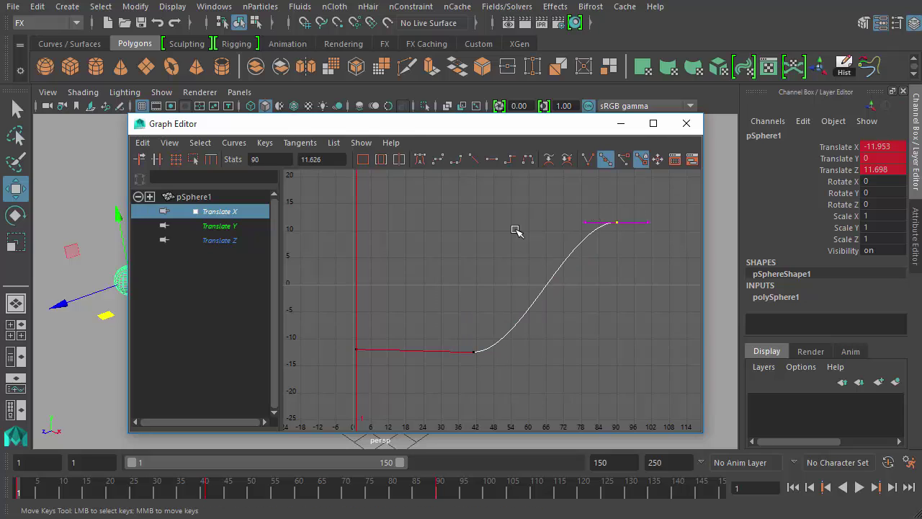
- Select the whole Translate X curve with all its keys, and reduce the selection to the key at frame 41
click(553, 276)
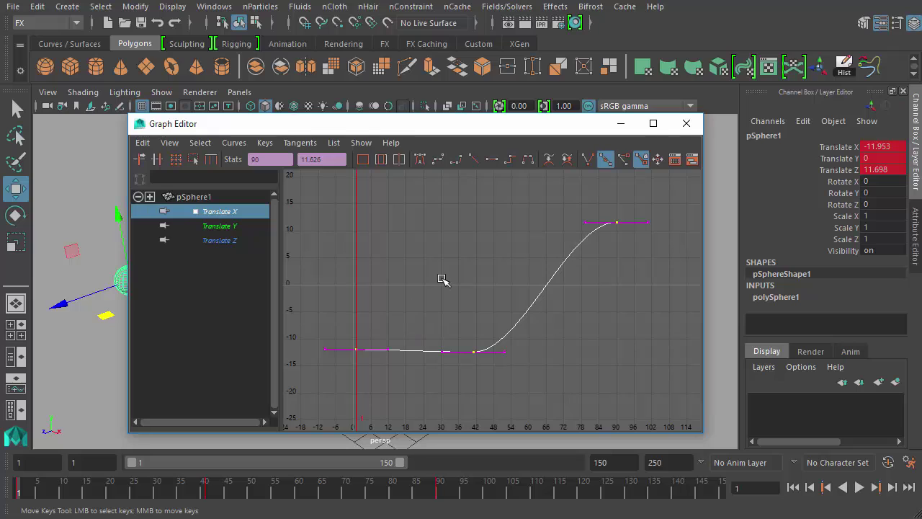
click(403, 338)
drag(383, 330, 333, 380)
drag(453, 319, 496, 373)
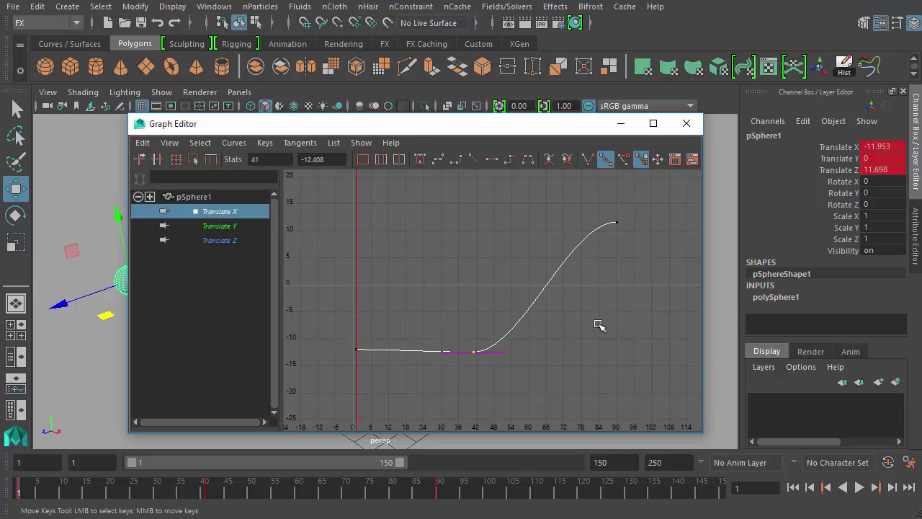
- Select the Translate X keys at frames 90 and 41 alternately to check their stats, ending with no key selected
drag(598, 222, 598, 220)
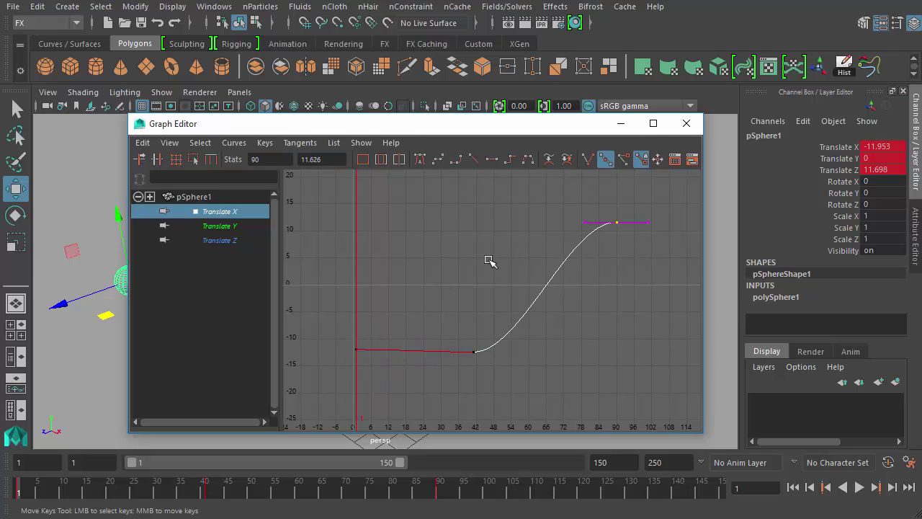
click(458, 238)
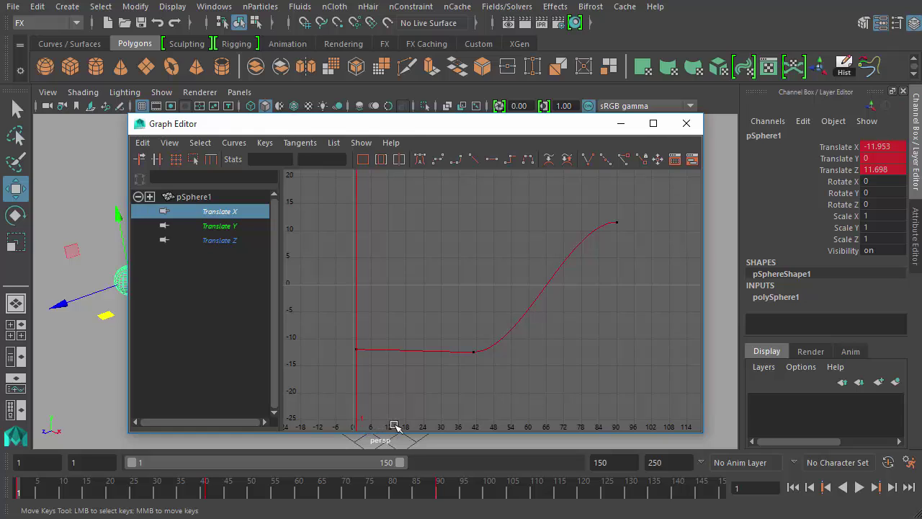
click(472, 351)
drag(447, 324, 492, 371)
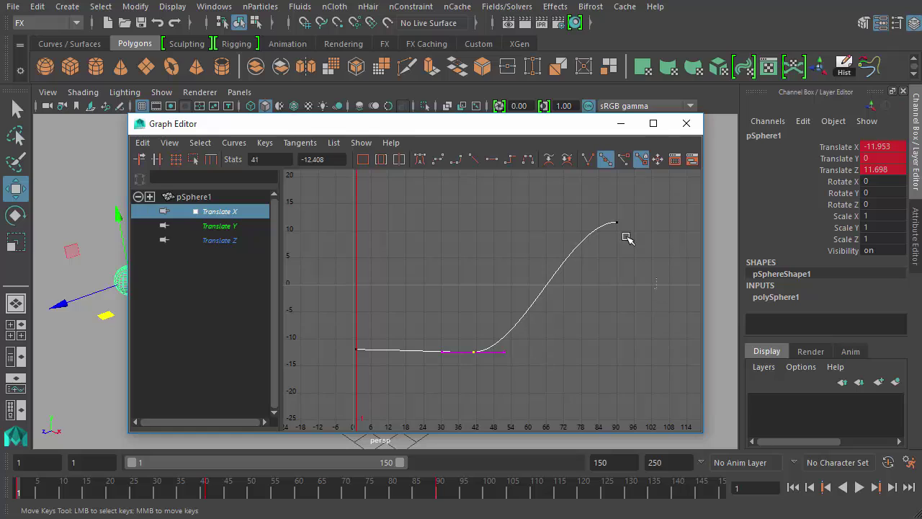
drag(627, 238, 589, 204)
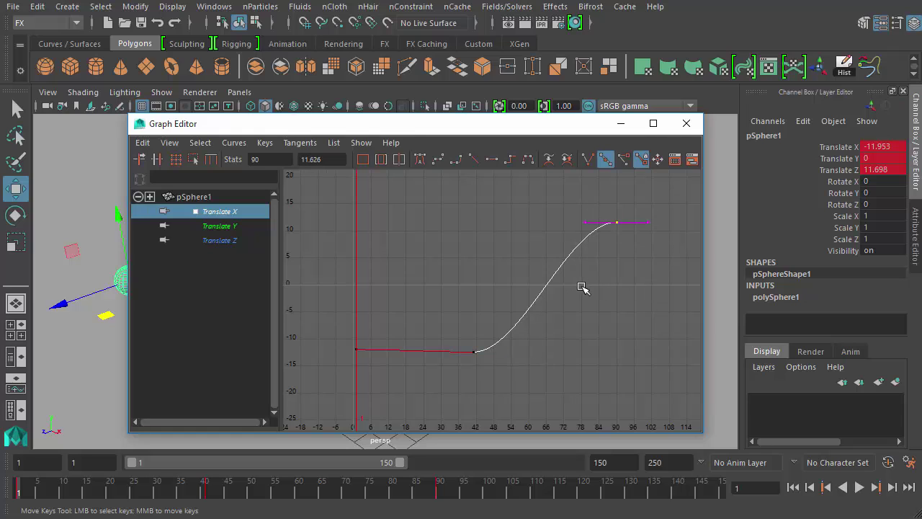
click(673, 257)
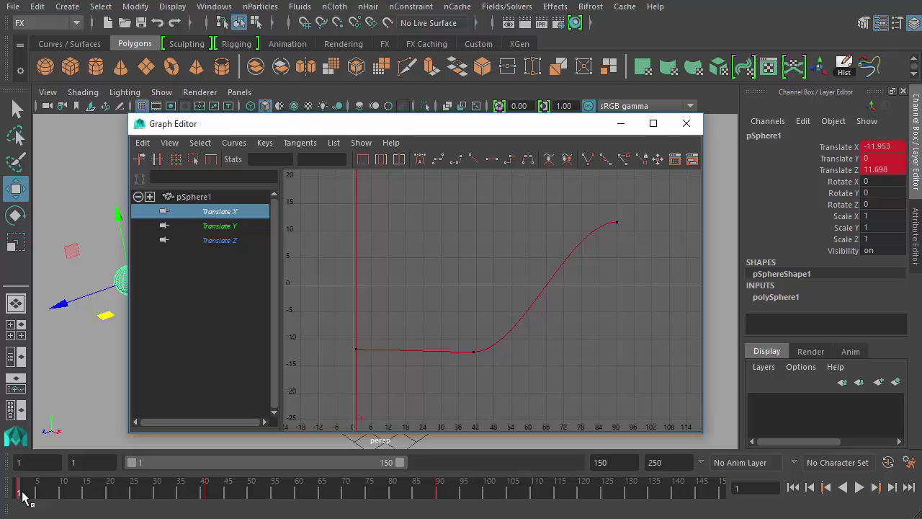
- Compare the frame and value of the Translate X keys at frames 1 and 41 by selecting them alternately, and clear the selection
mouse_move(22, 495)
mouse_down()
mouse_move(441, 502)
mouse_move(18, 497)
mouse_up()
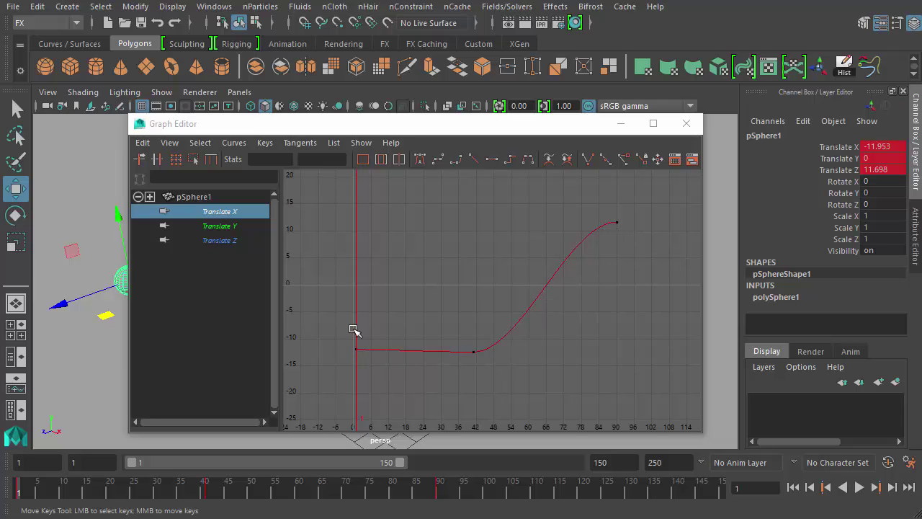
click(355, 351)
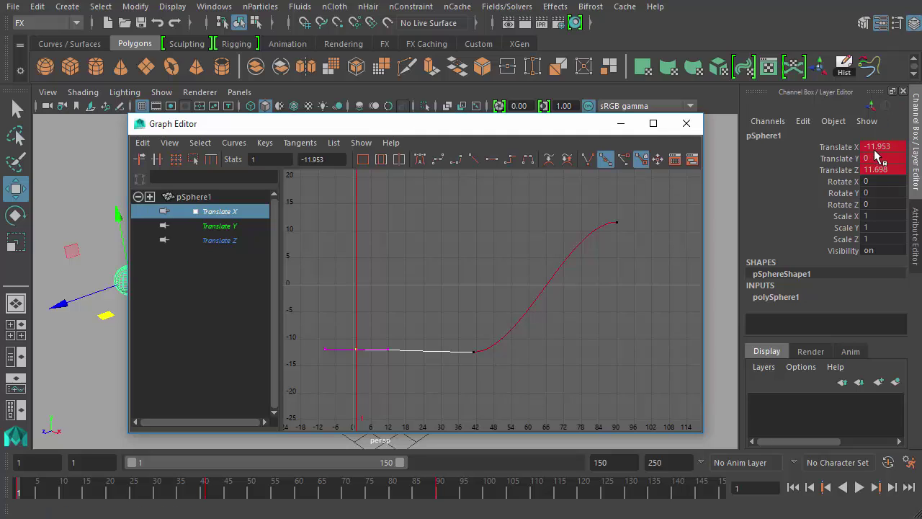
drag(446, 328, 504, 405)
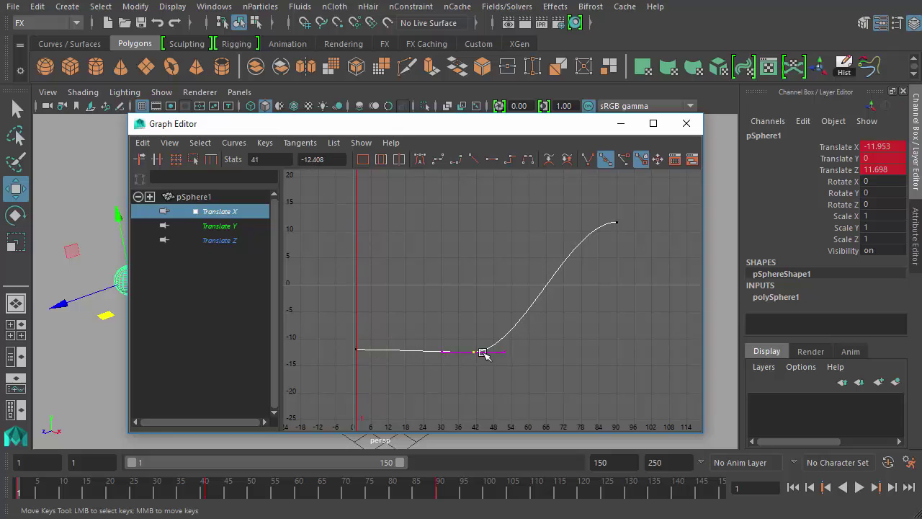
drag(385, 323, 324, 375)
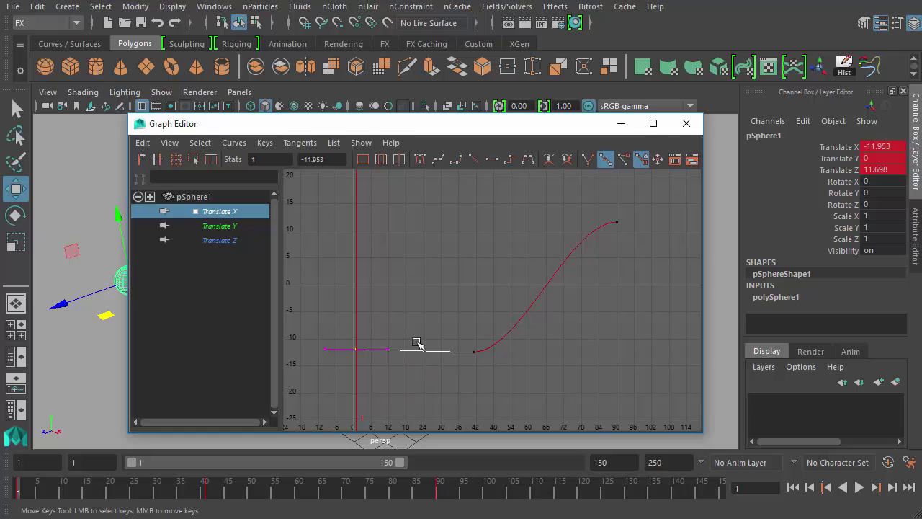
click(471, 350)
click(352, 351)
drag(496, 370, 448, 328)
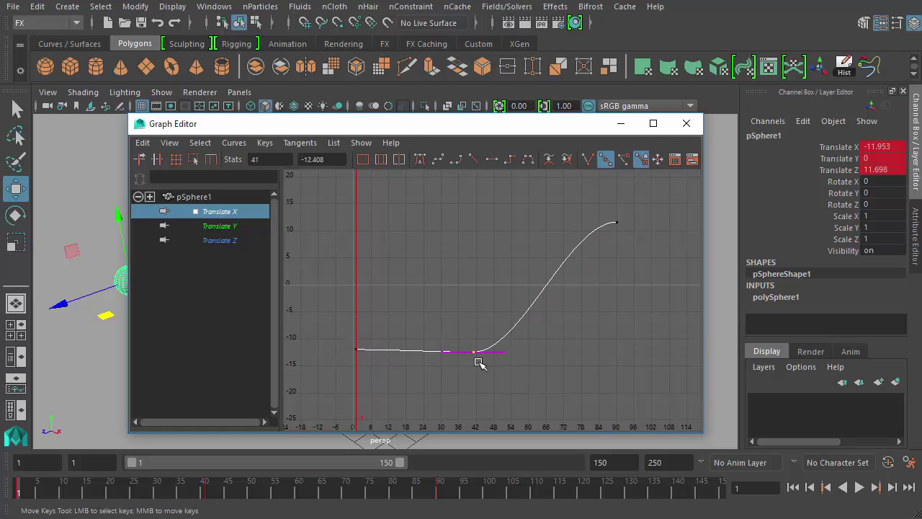
drag(352, 337, 360, 368)
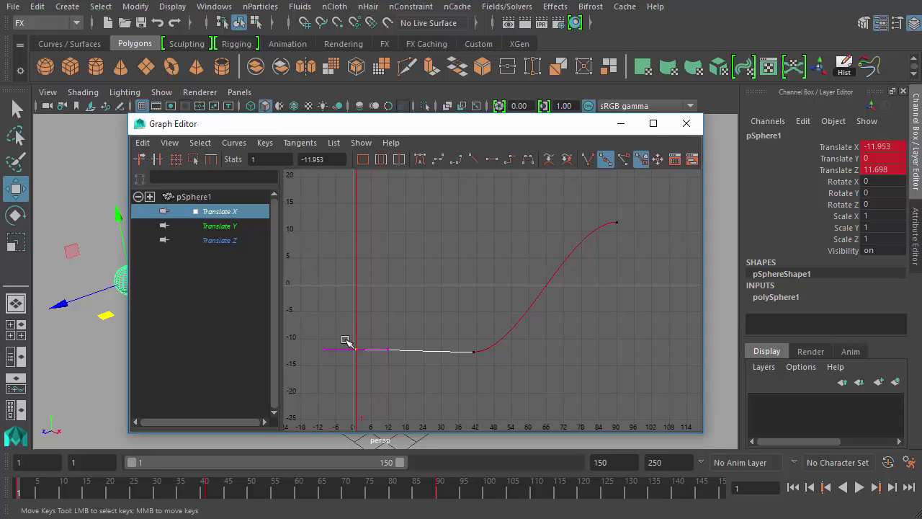
click(448, 322)
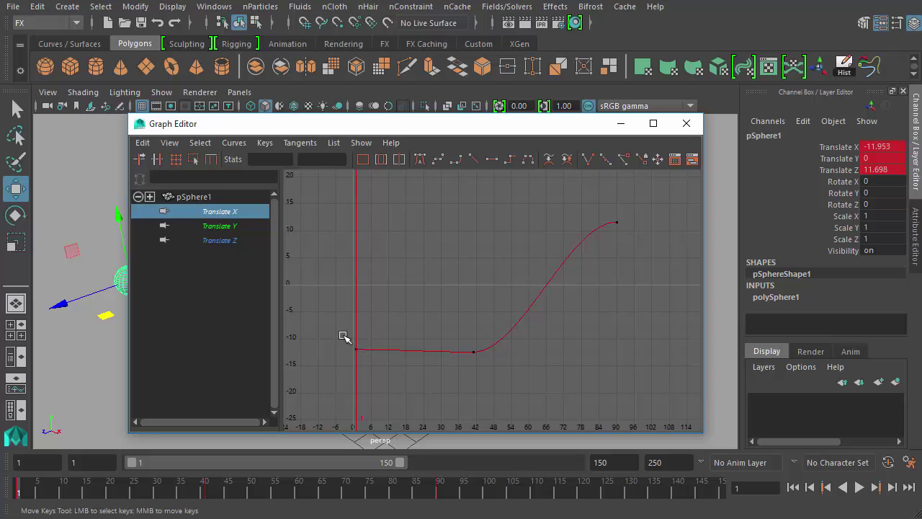
- Read the stats of the Translate X keys in order at frames 1, 41 and 90, and clear the selection
drag(341, 336, 358, 365)
click(451, 332)
drag(405, 314, 339, 366)
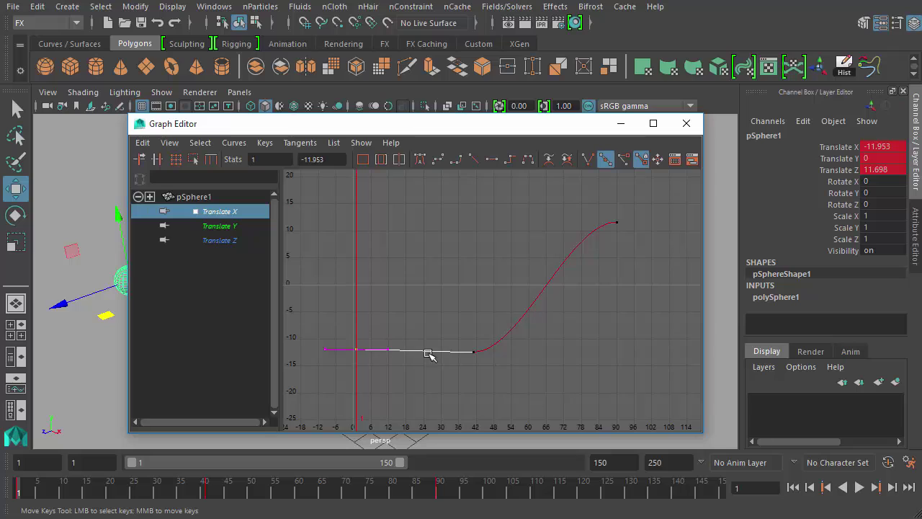
drag(451, 324, 502, 377)
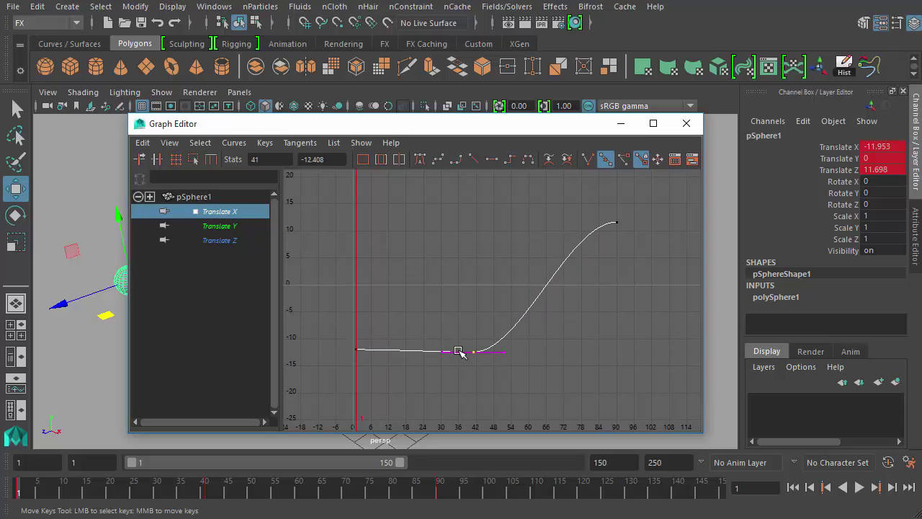
click(478, 361)
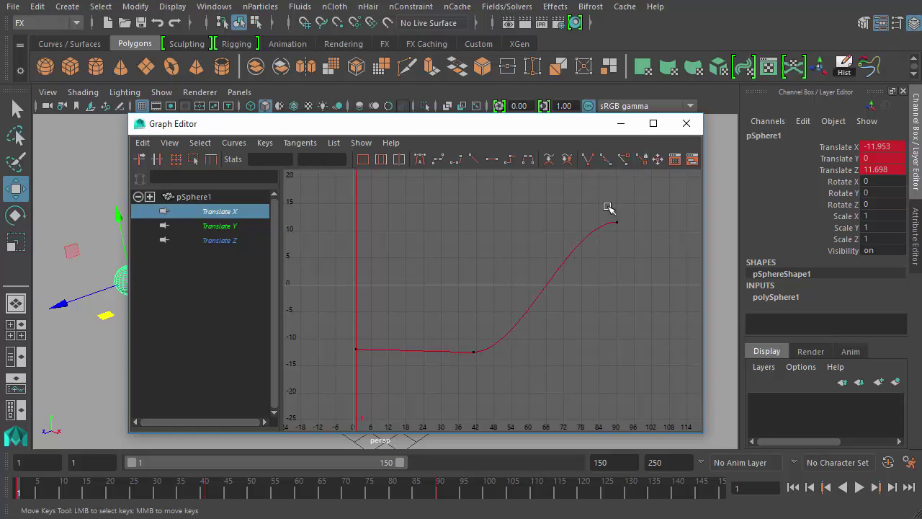
drag(609, 206, 638, 238)
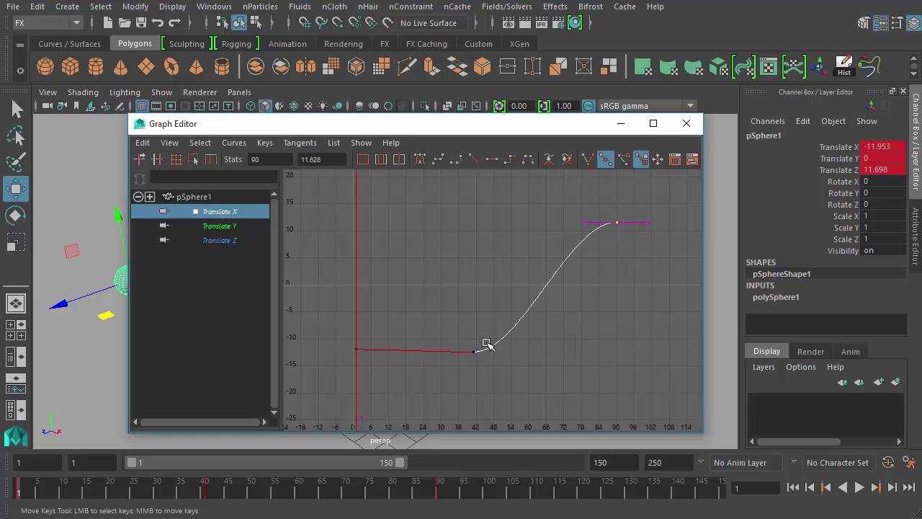
click(515, 369)
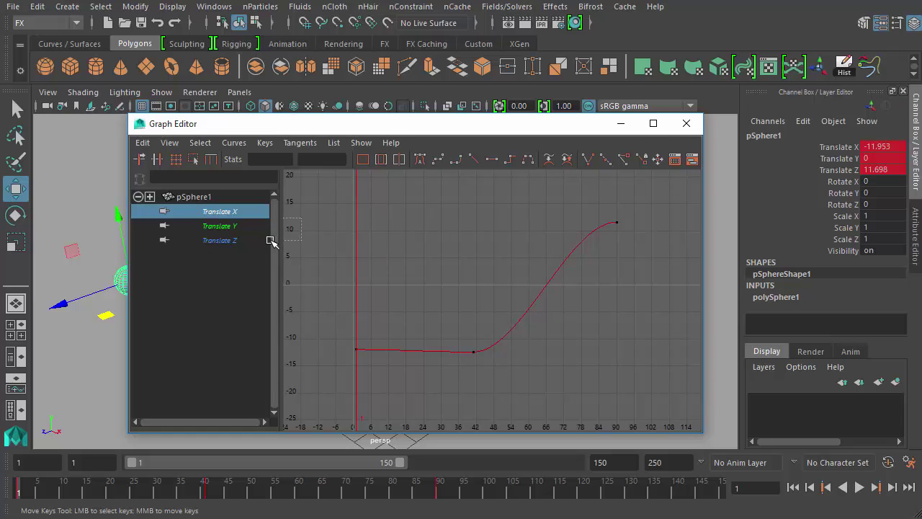
drag(299, 219, 298, 239)
drag(594, 207, 653, 253)
click(345, 350)
- Isolate the Translate Y curve and examine its keys together and at frames 41 and 90, ending with nothing selected
click(236, 225)
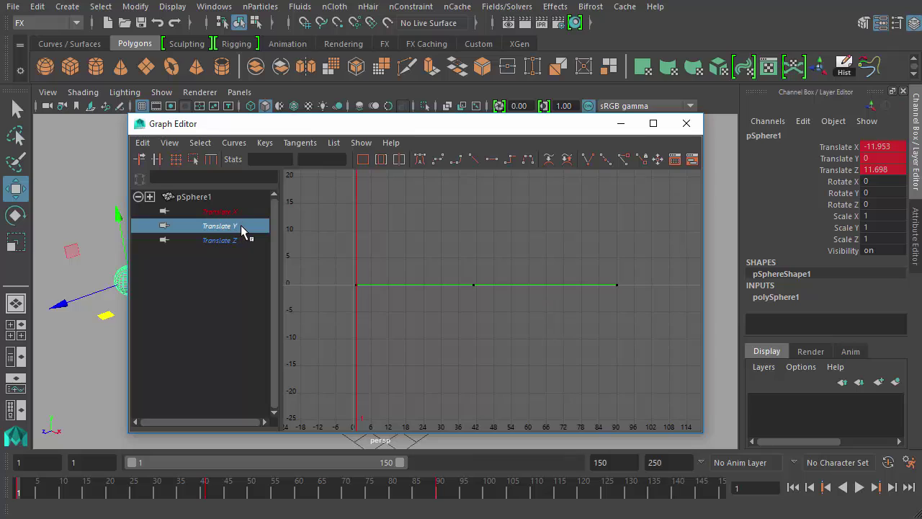
drag(344, 256, 648, 330)
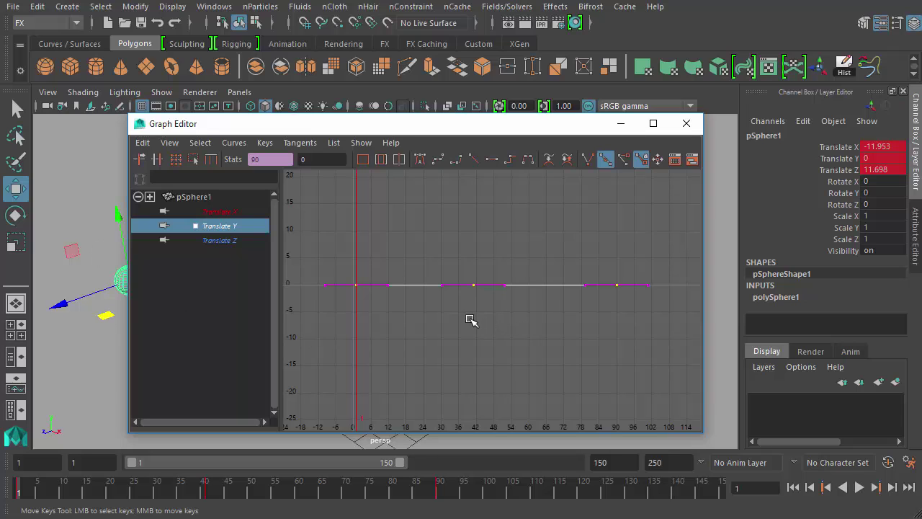
click(363, 285)
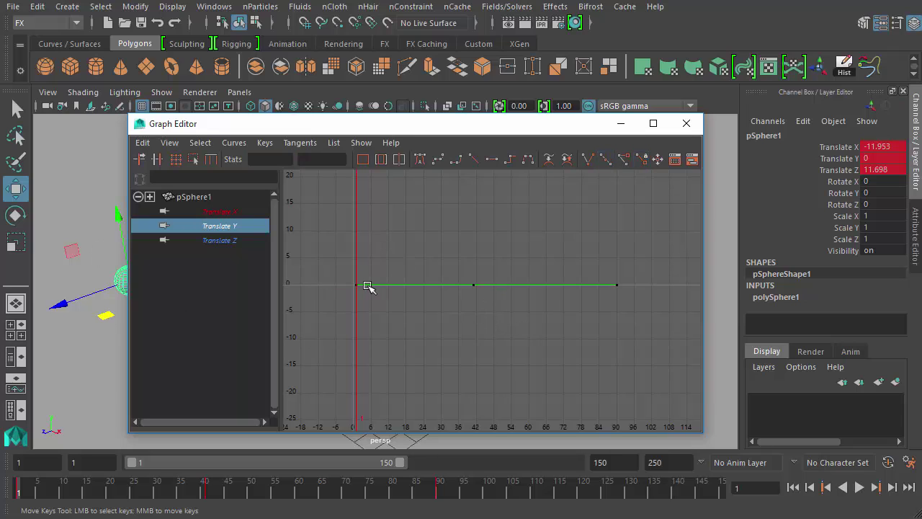
drag(464, 260, 531, 368)
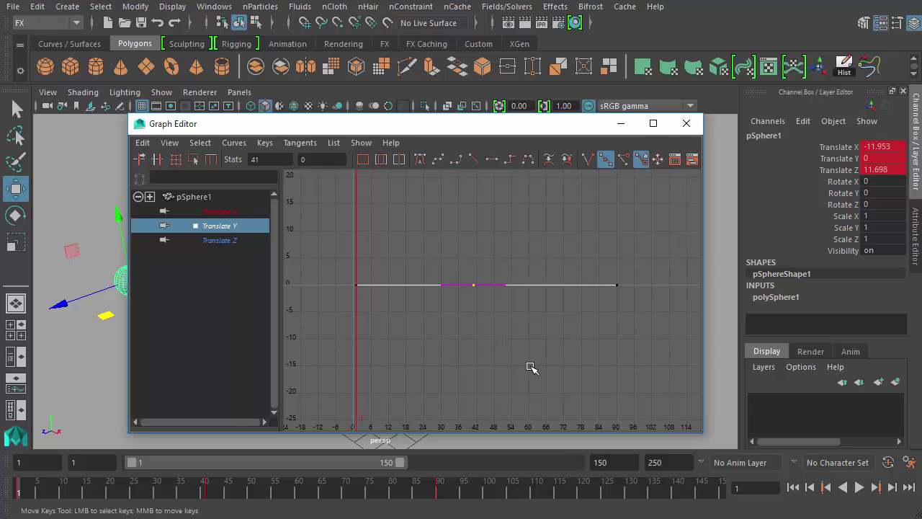
middle_drag(558, 229, 704, 393)
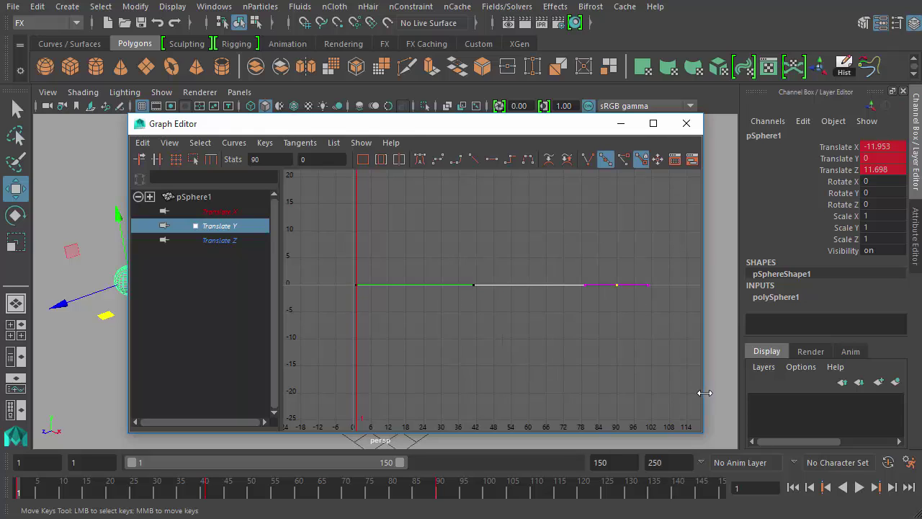
click(681, 370)
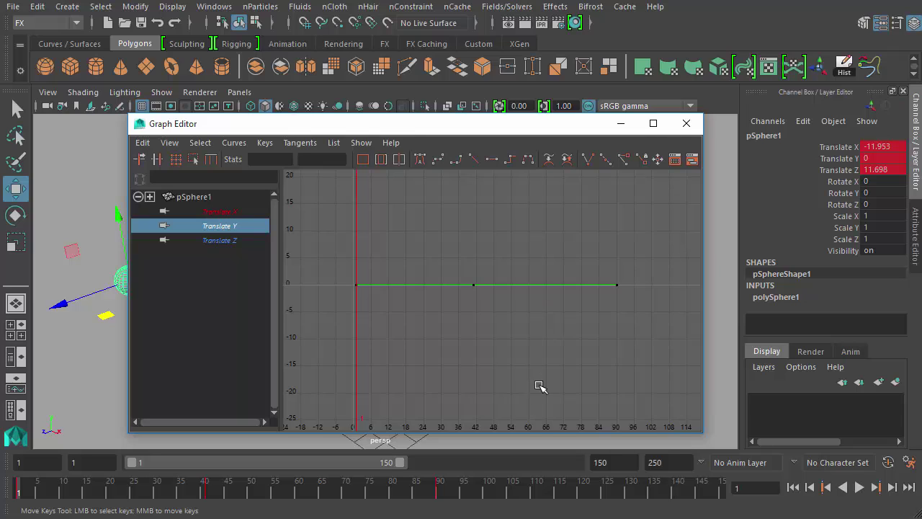
- Select all three keys of the Translate Y curve and delete them
drag(634, 339, 320, 216)
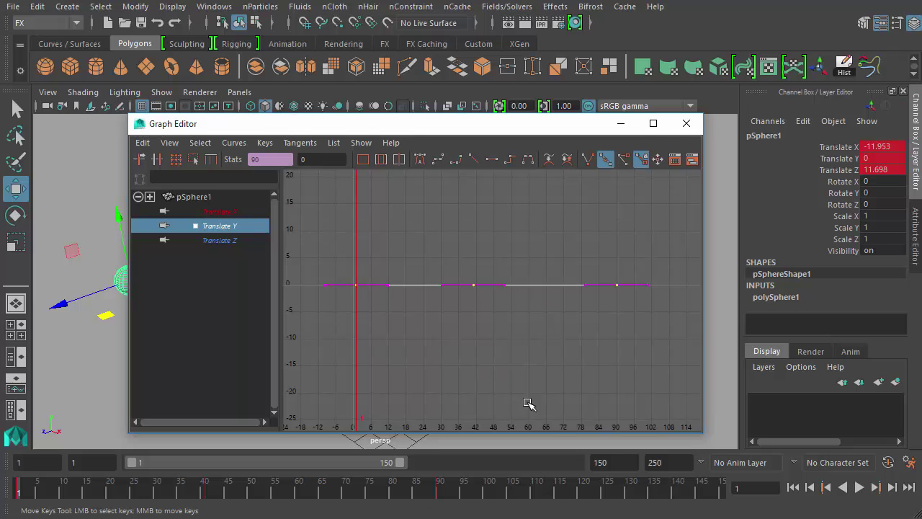
click(603, 402)
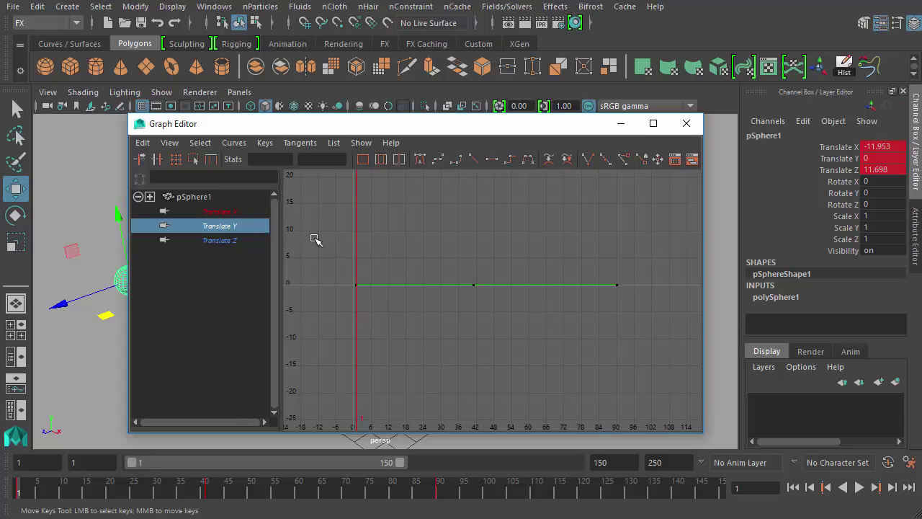
drag(314, 241, 661, 352)
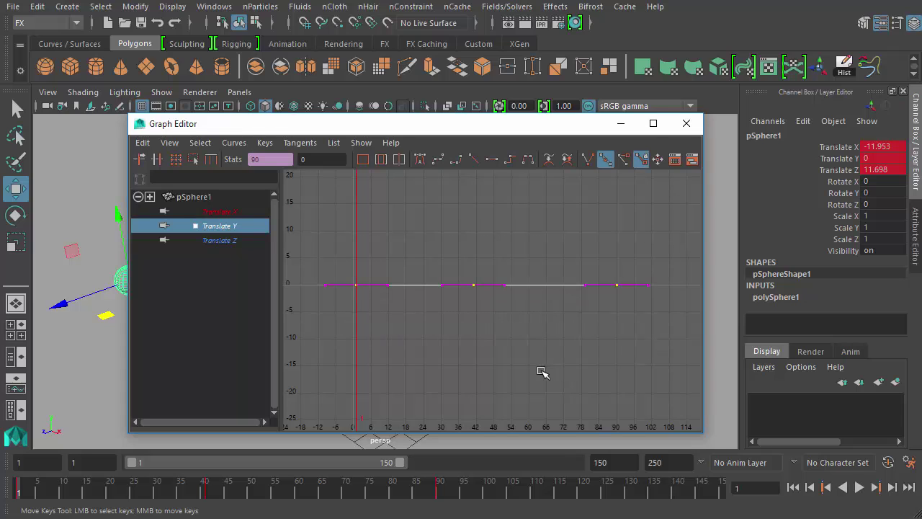
key(Delete)
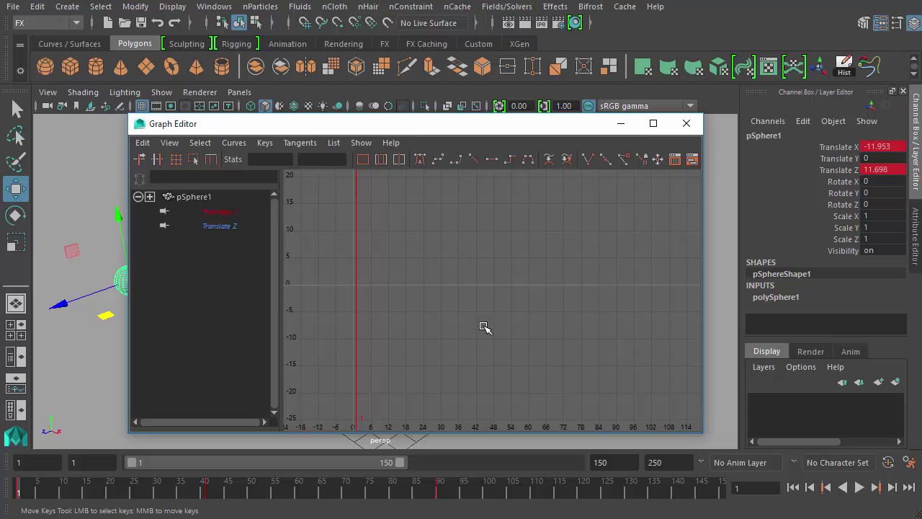
- Compare the Translate Z and Translate X curves, and check the Translate Z keys at frames 1, 41 and 90
click(207, 227)
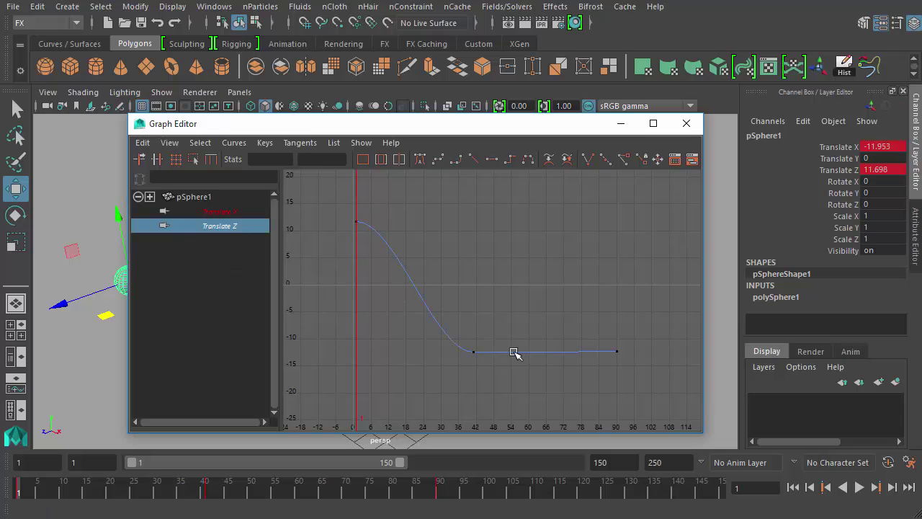
click(223, 211)
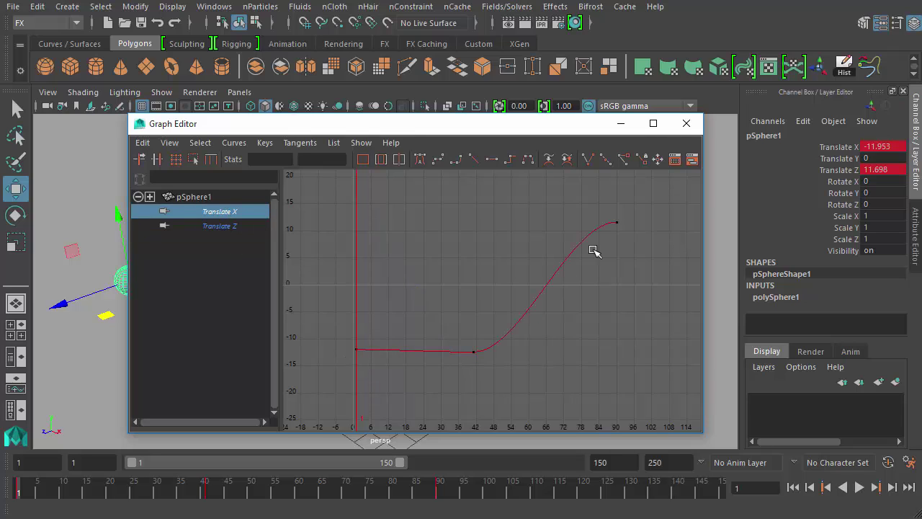
click(234, 229)
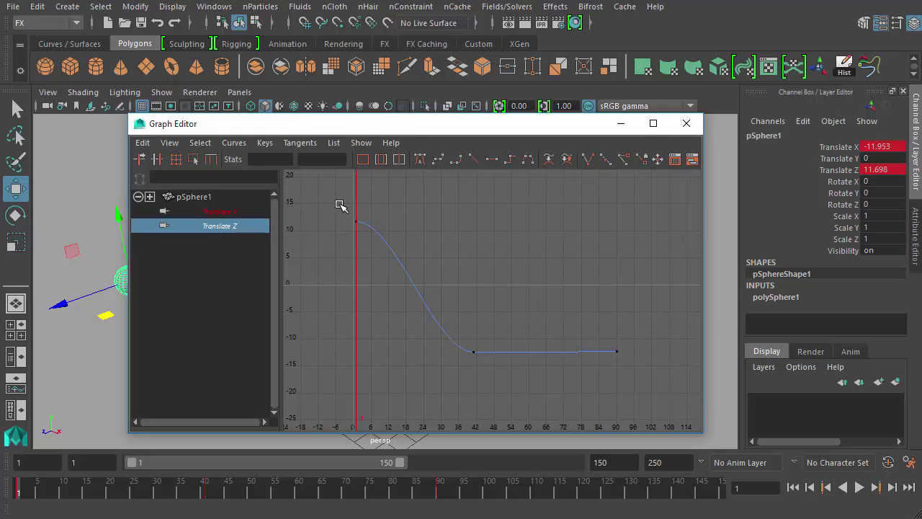
drag(339, 204, 380, 246)
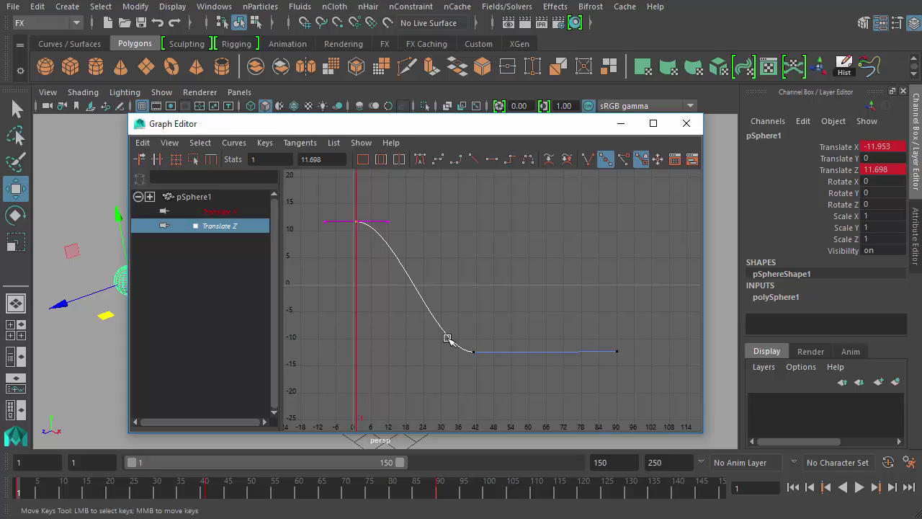
drag(448, 338, 490, 384)
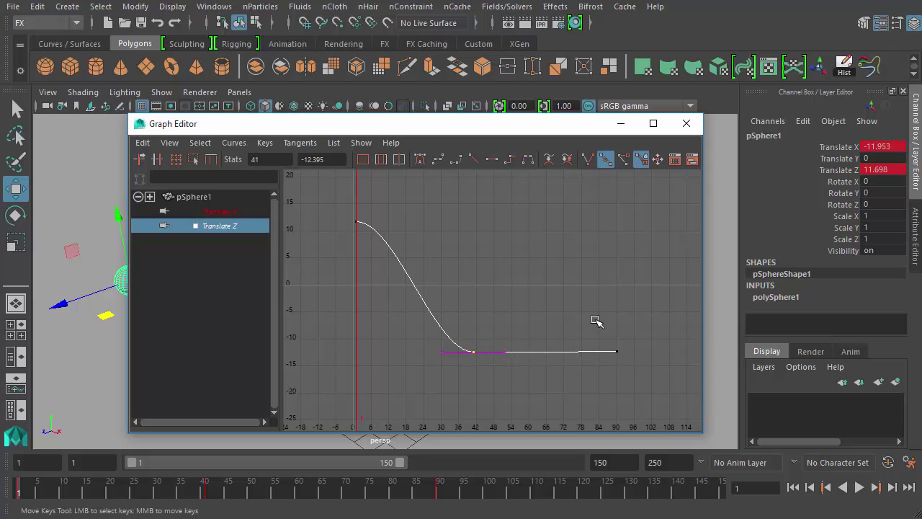
drag(597, 319, 651, 402)
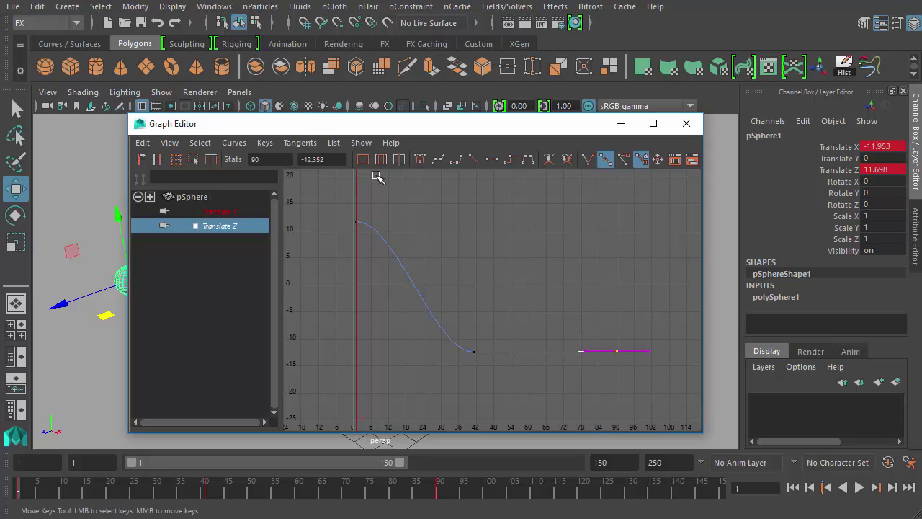
click(572, 290)
- Close the Graph Editor and deselect the sphere in the perspective view
drag(605, 123, 646, 114)
click(728, 115)
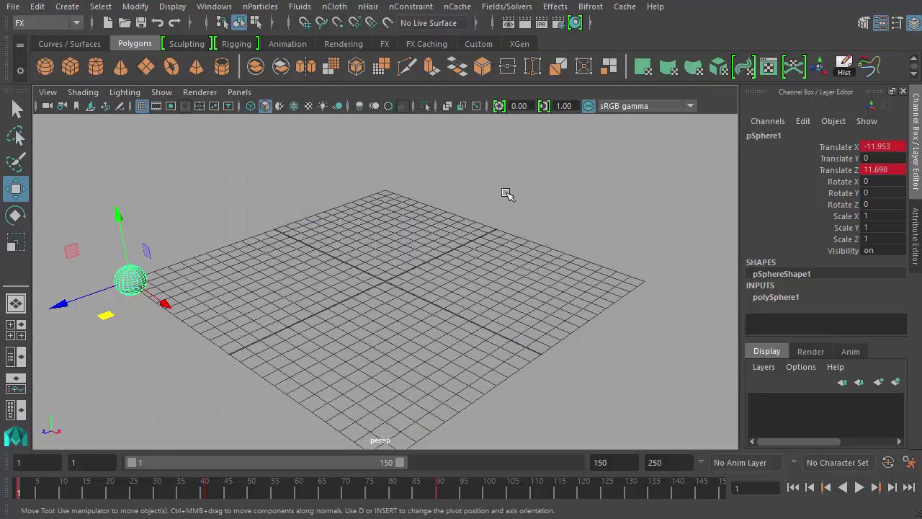
click(514, 211)
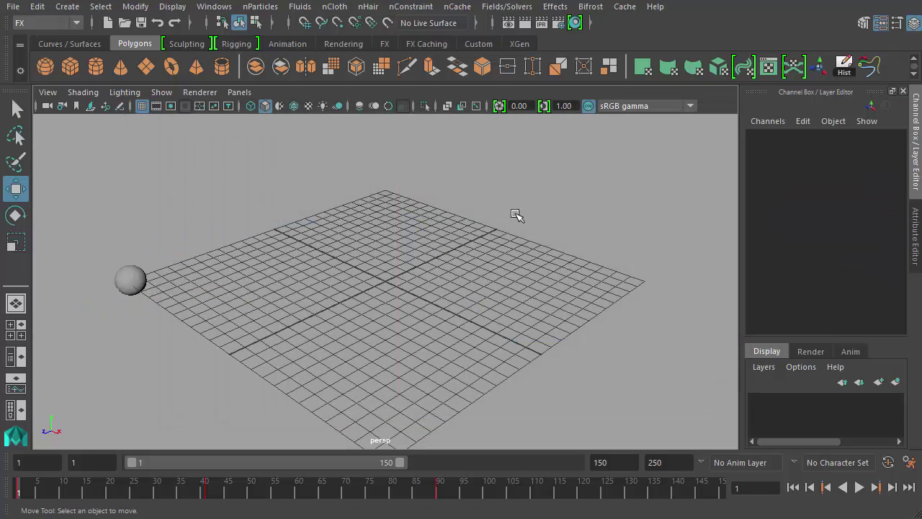
- Switch to the layout with the perspective view above the Graph Editor and hide the Range Slider
click(20, 388)
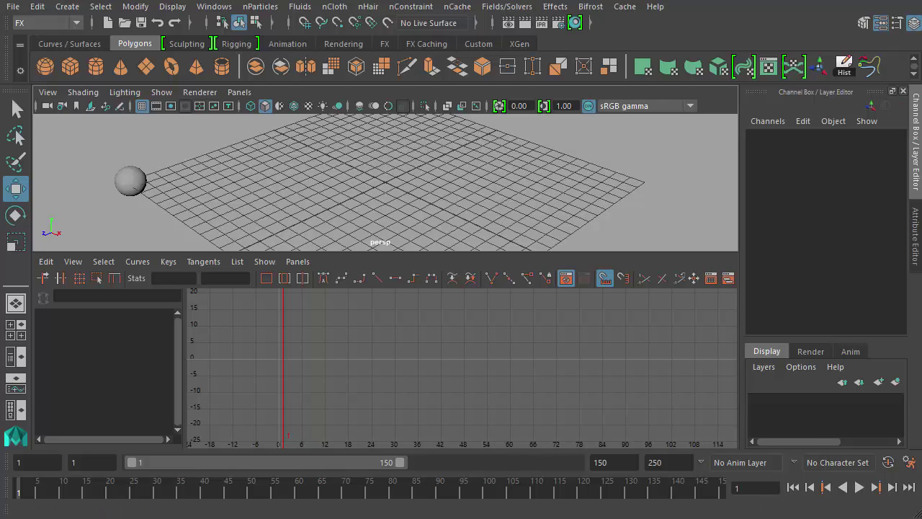
click(173, 6)
mouse_move(288, 72)
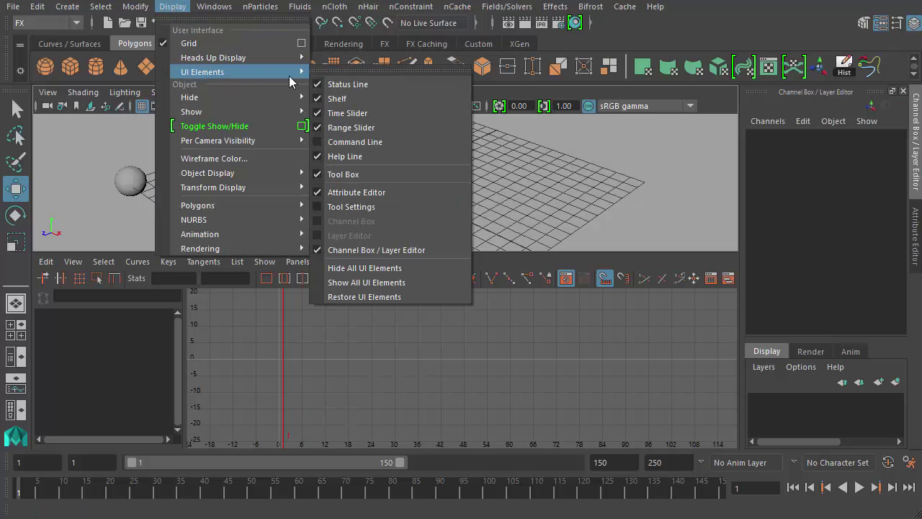
click(366, 126)
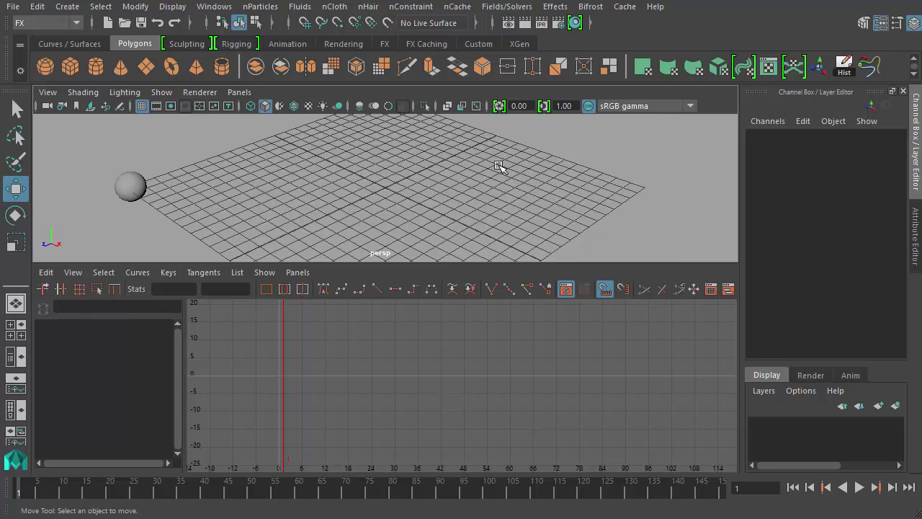
- Select the sphere in the perspective view to load its curves in the Graph Editor
alt+drag(499, 194, 342, 227)
click(151, 188)
alt+drag(372, 198, 468, 188)
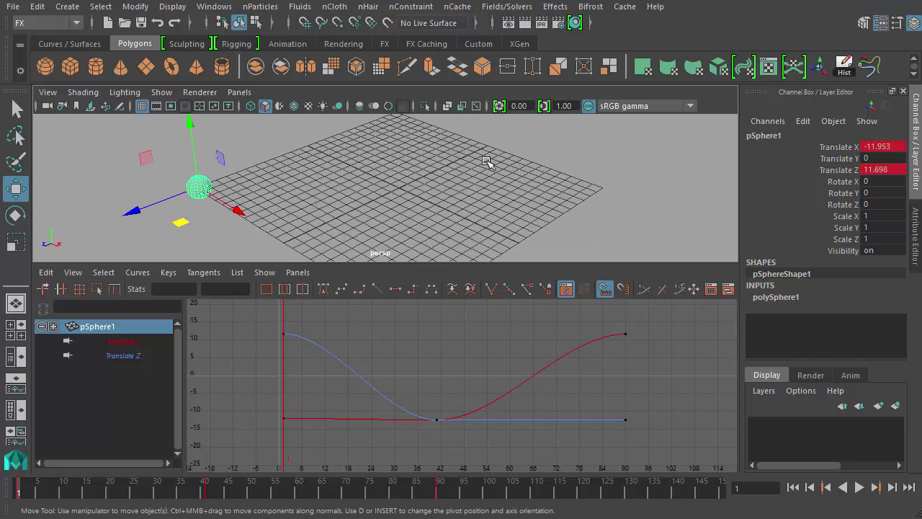
alt+middle_drag(495, 182, 497, 208)
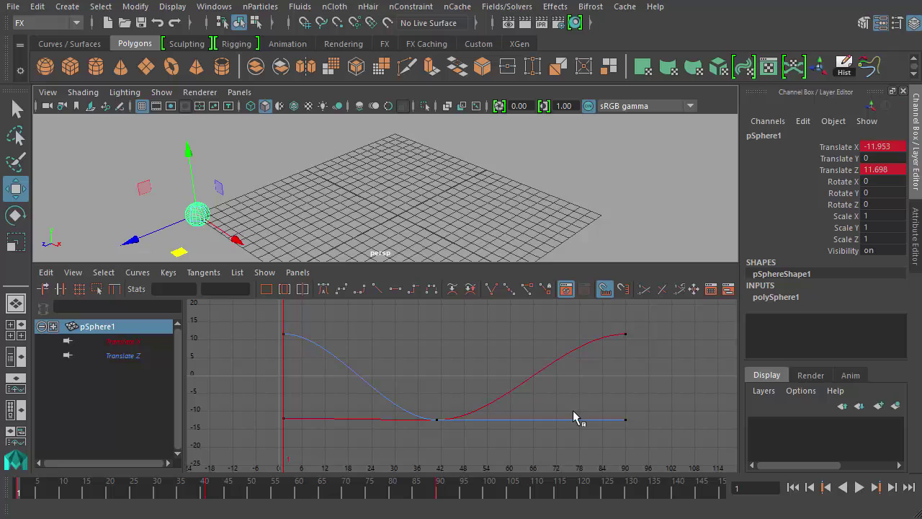
- Play the animation from frame 1 and examine the sphere's motion against its curves up to the key at frame 41
click(858, 488)
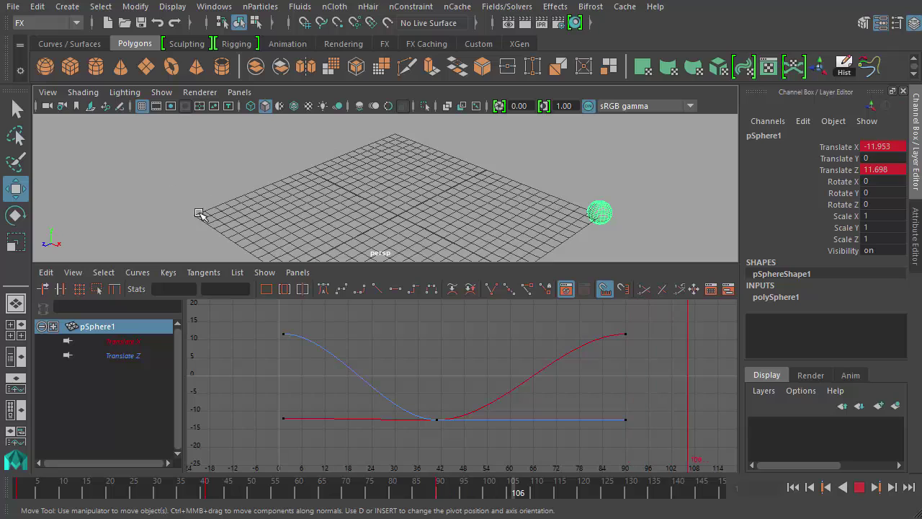
click(860, 486)
click(792, 487)
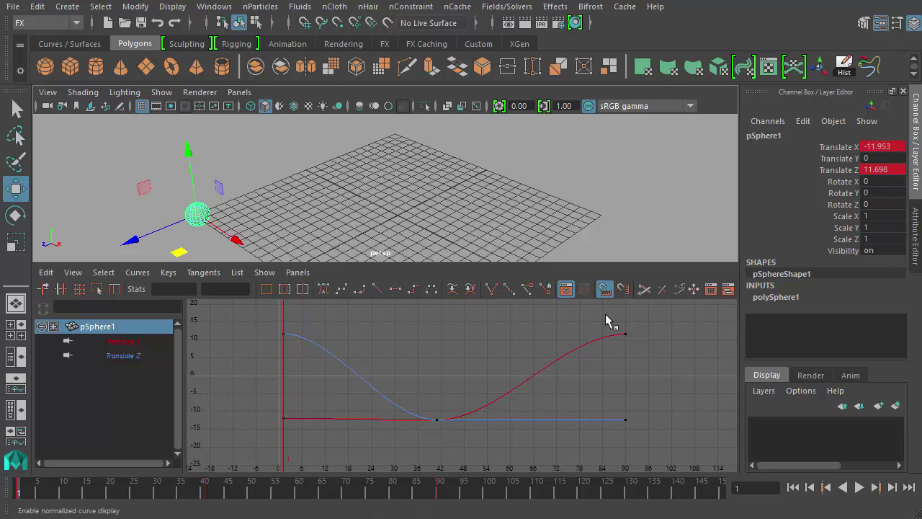
click(858, 488)
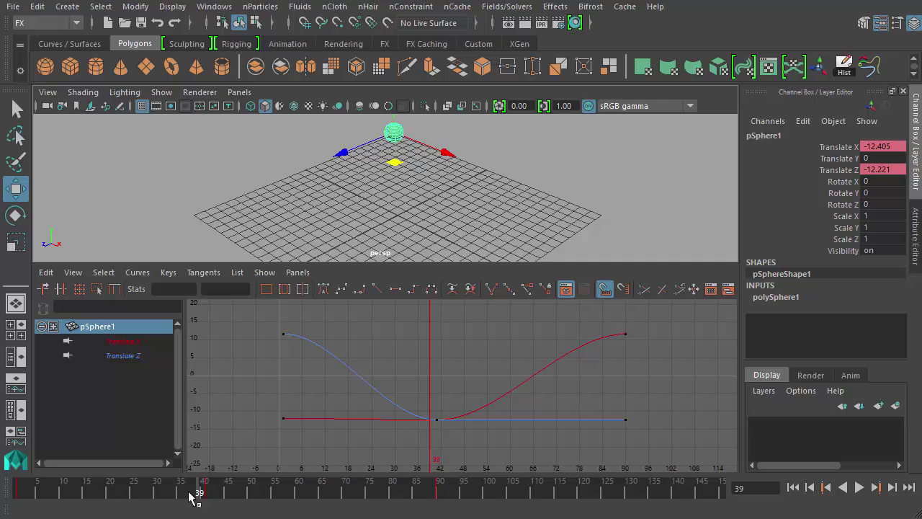
drag(204, 490, 208, 491)
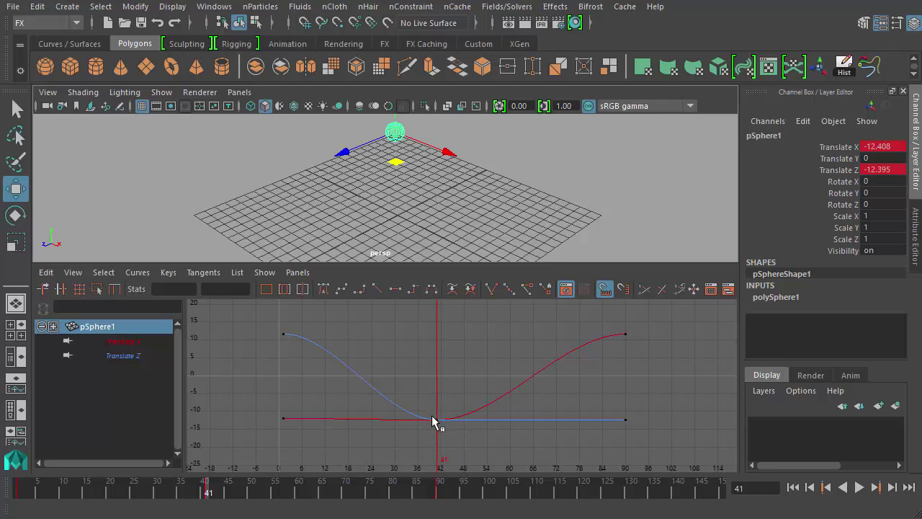
- Examine the sphere's motion up to the key at frame 90, replay it, and return to frame 1
click(859, 488)
click(859, 487)
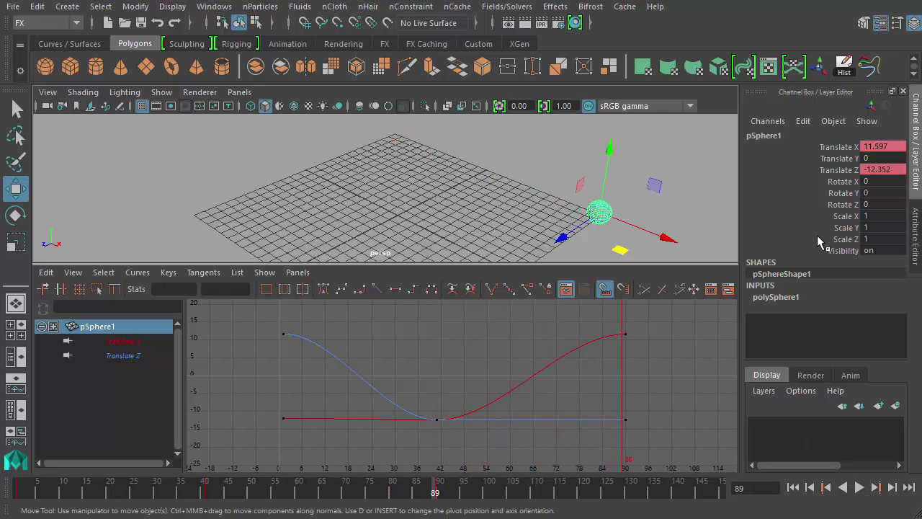
click(439, 490)
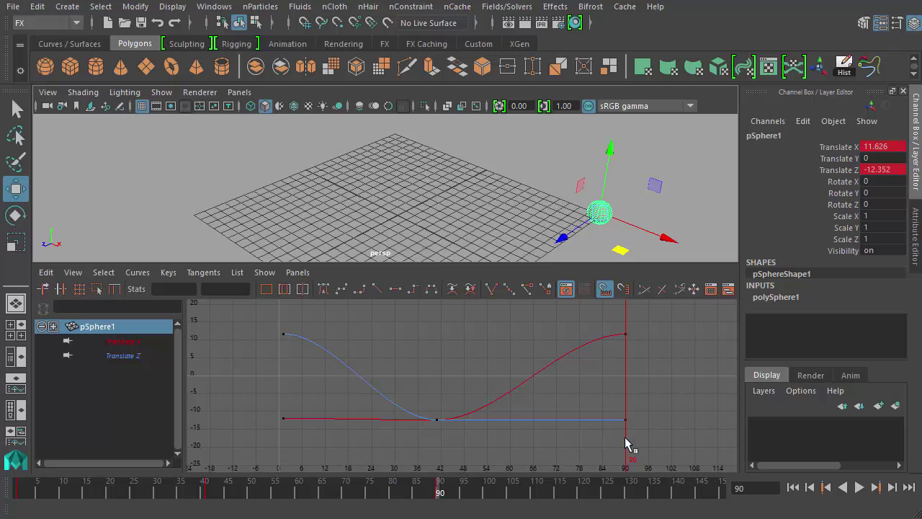
key(alt+v)
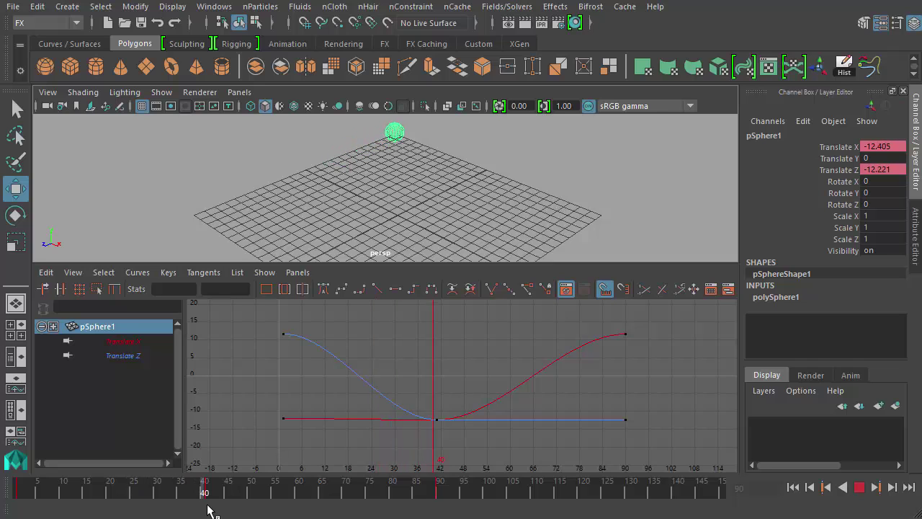
click(421, 492)
drag(420, 493, 12, 494)
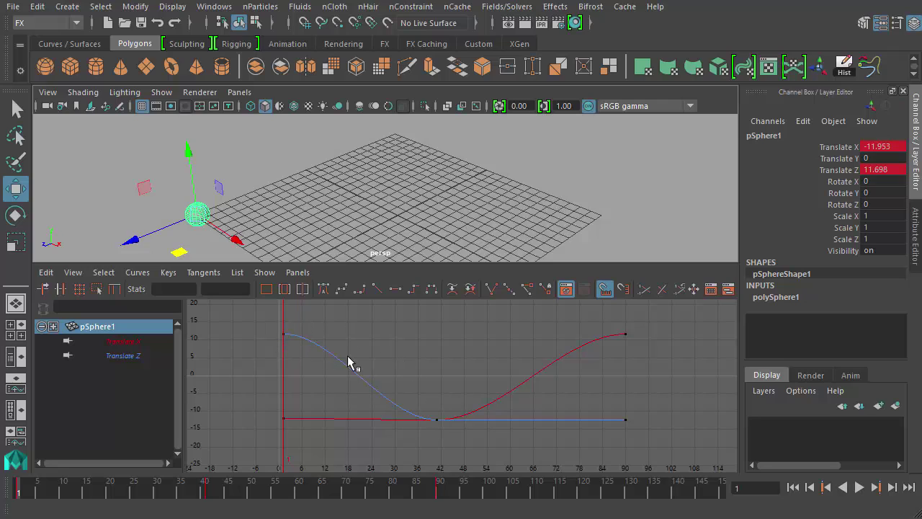
- Compare the Translate X and Translate Z curves, and play the animation with only the Translate X curve shown
click(124, 343)
click(130, 357)
click(147, 341)
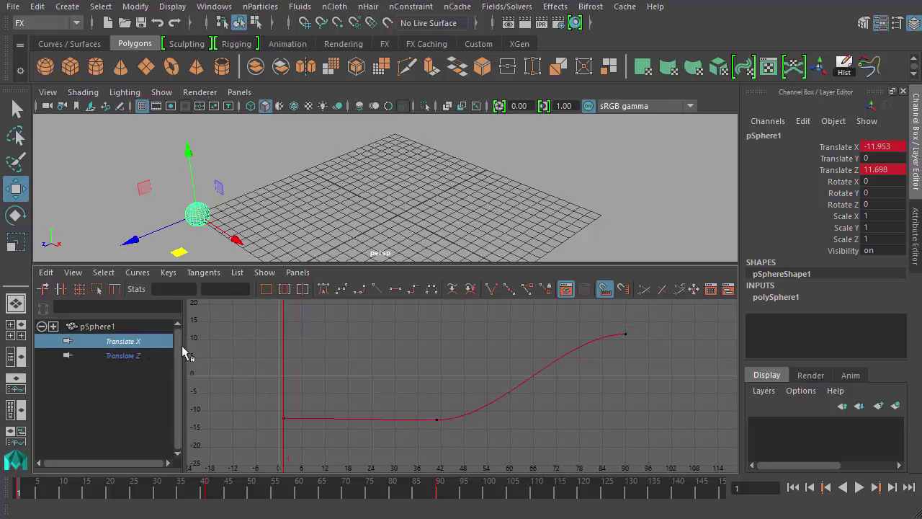
key(alt+v)
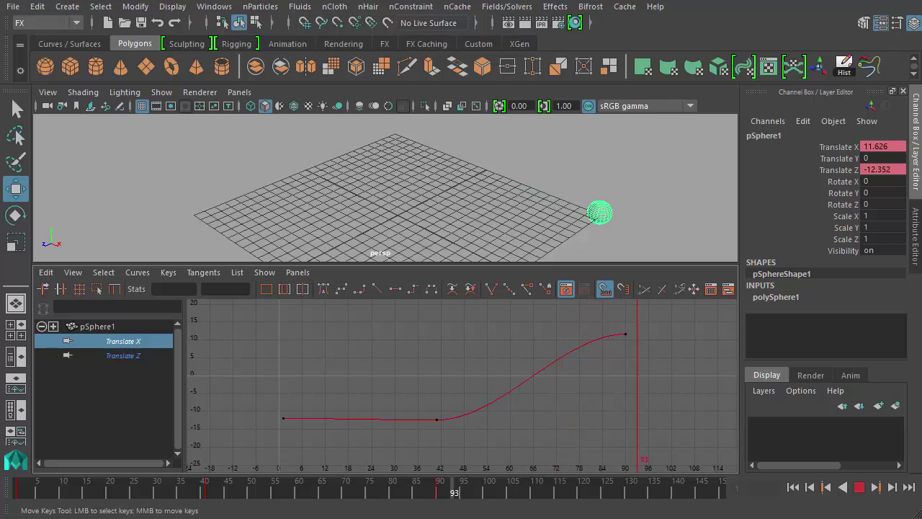
key(alt+v)
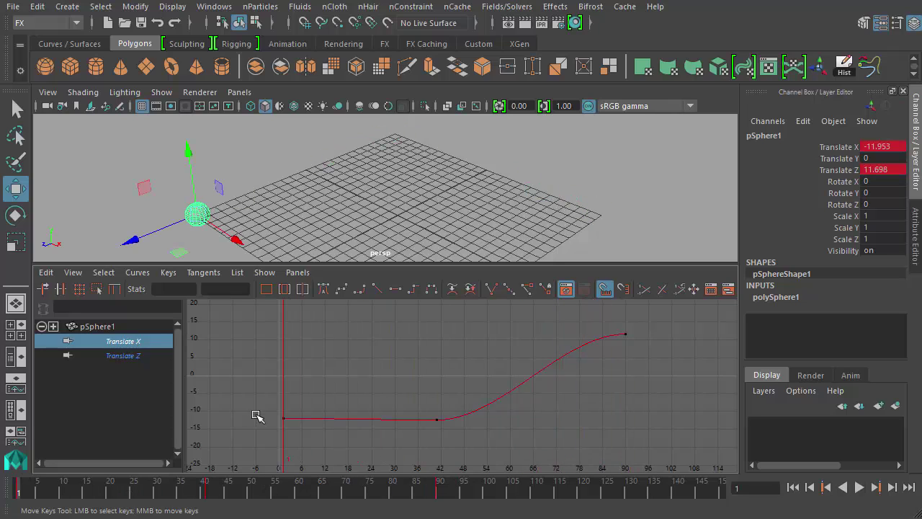
- Move the middle key of the Translate X curve to frame 69 at a value of about -19.2
drag(412, 372, 552, 452)
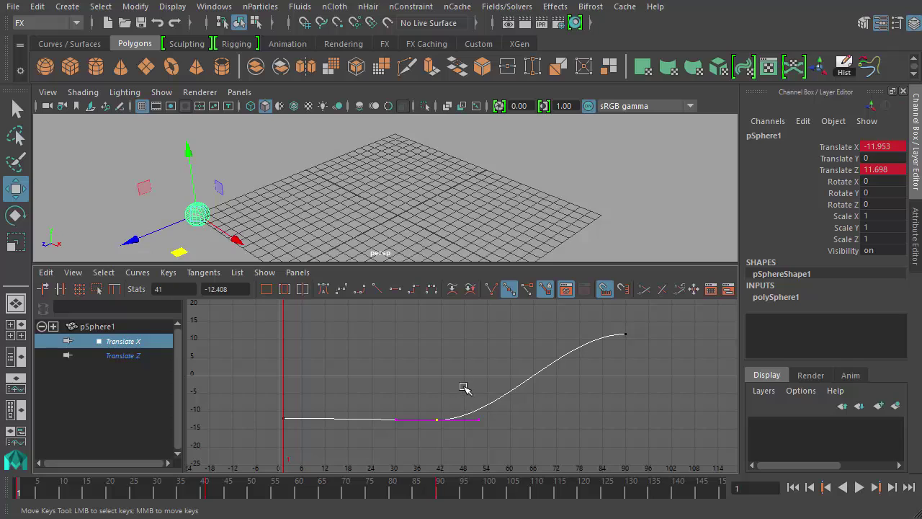
middle_drag(464, 389, 571, 410)
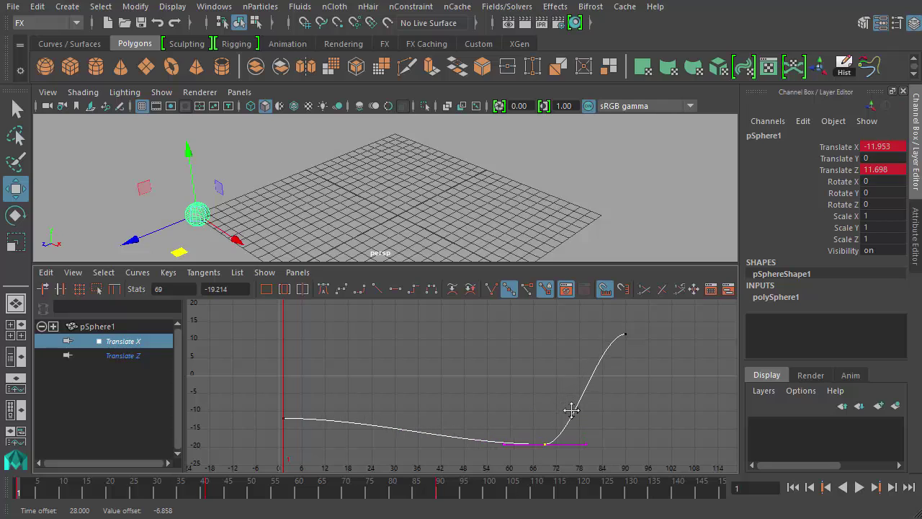
middle_drag(554, 444, 554, 444)
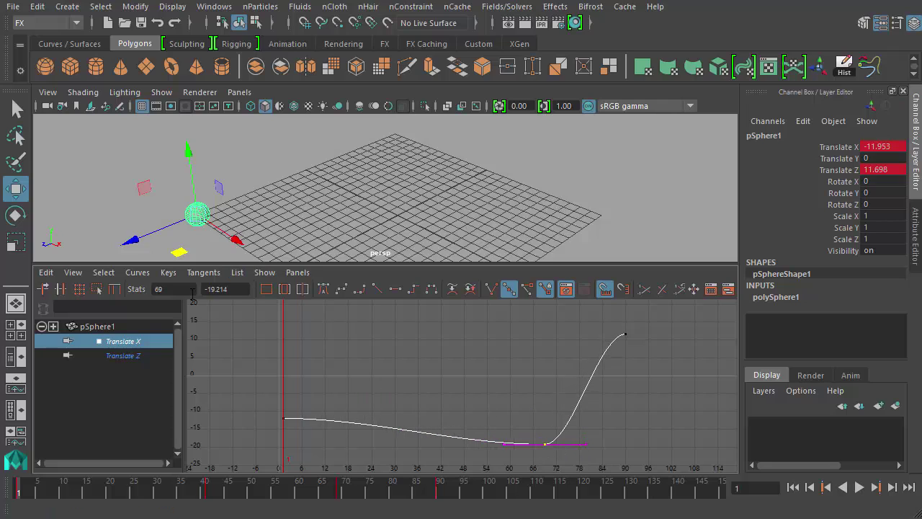
- Set the selected Translate X key's frame to 70 and its value to -20
double_click(159, 289)
key(Tab)
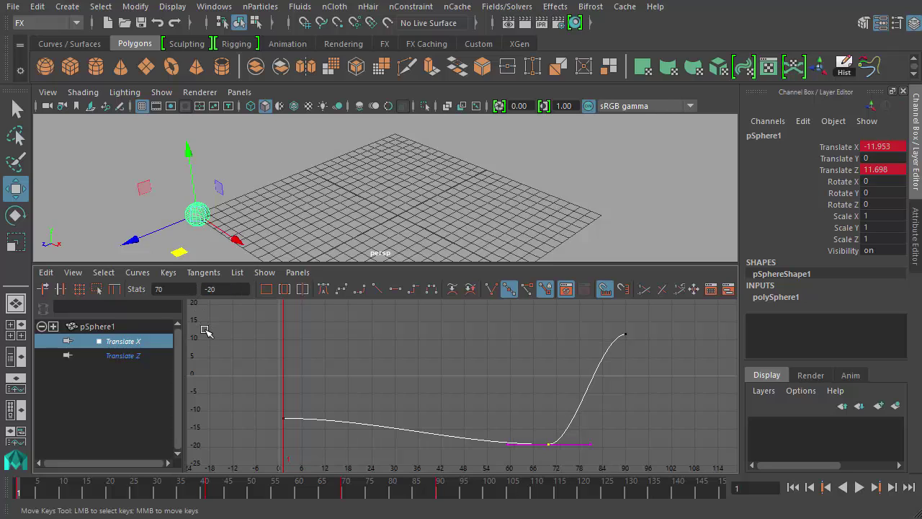
text(-20)
key(Return)
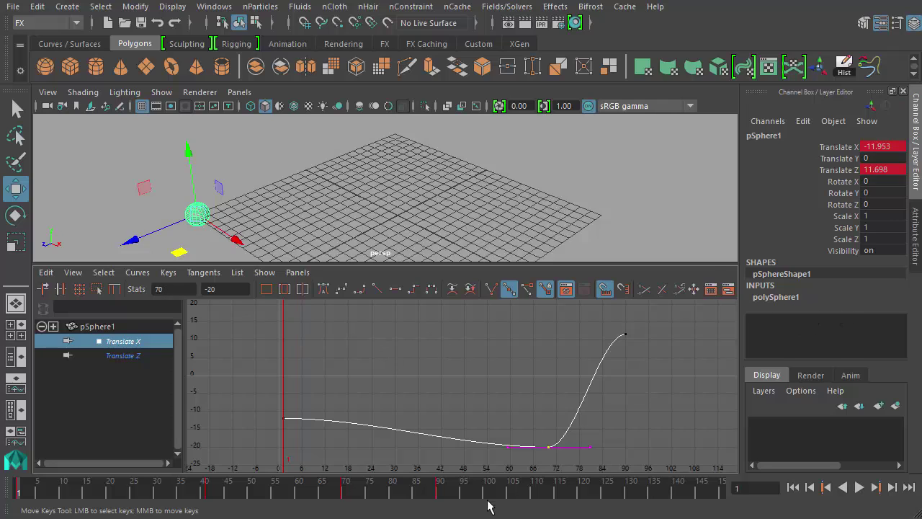
- Play and scrub the animation to review the sphere's motion around the Translate X key at frame 70
mouse_move(28, 489)
mouse_down()
mouse_move(238, 510)
mouse_move(223, 487)
mouse_up()
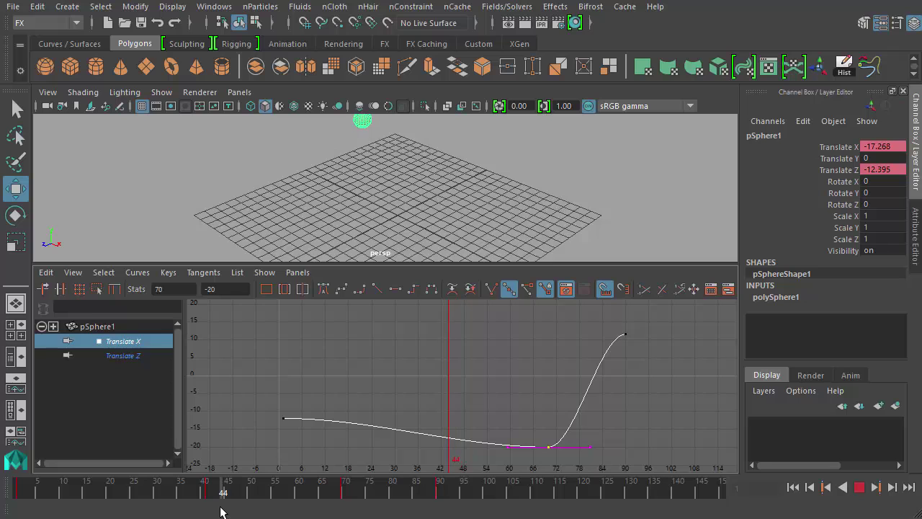
alt+drag(602, 206, 602, 241)
key(alt+v)
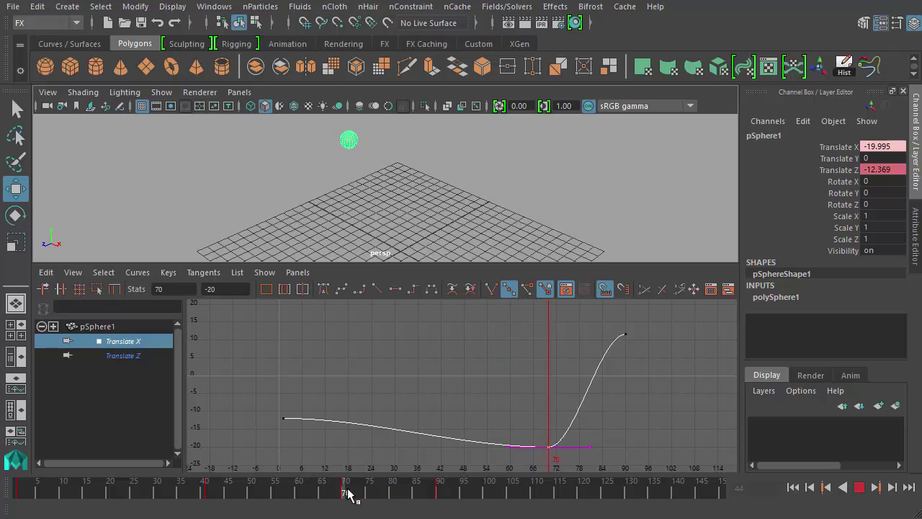
mouse_move(373, 497)
mouse_down()
mouse_move(439, 494)
mouse_move(35, 489)
mouse_move(468, 494)
mouse_move(258, 490)
mouse_move(106, 508)
mouse_move(20, 492)
mouse_up()
click(859, 487)
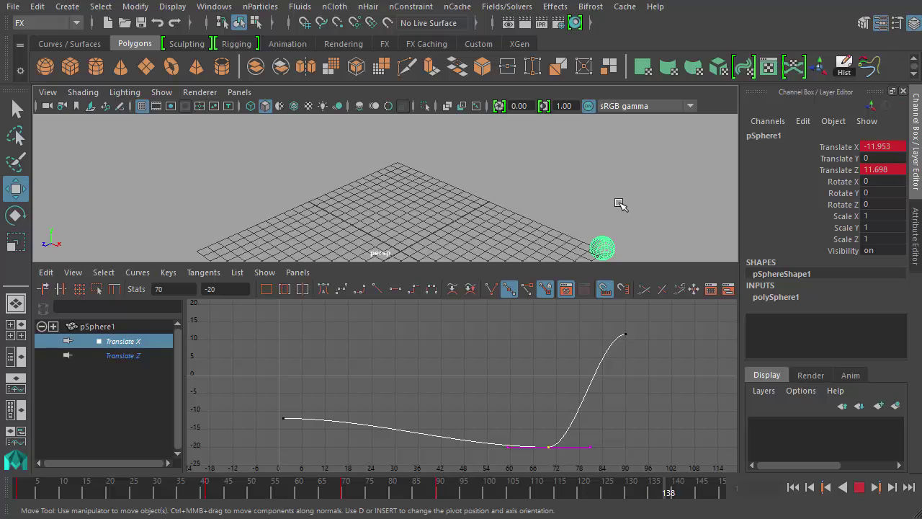
key(Escape)
- Compare the Translate Z curve with the edited Translate X curve, showing each one separately
click(121, 354)
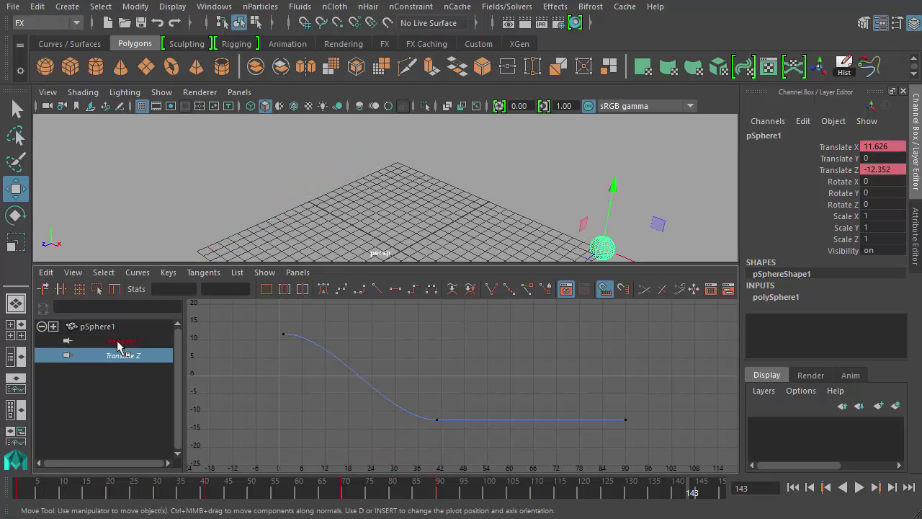
click(120, 341)
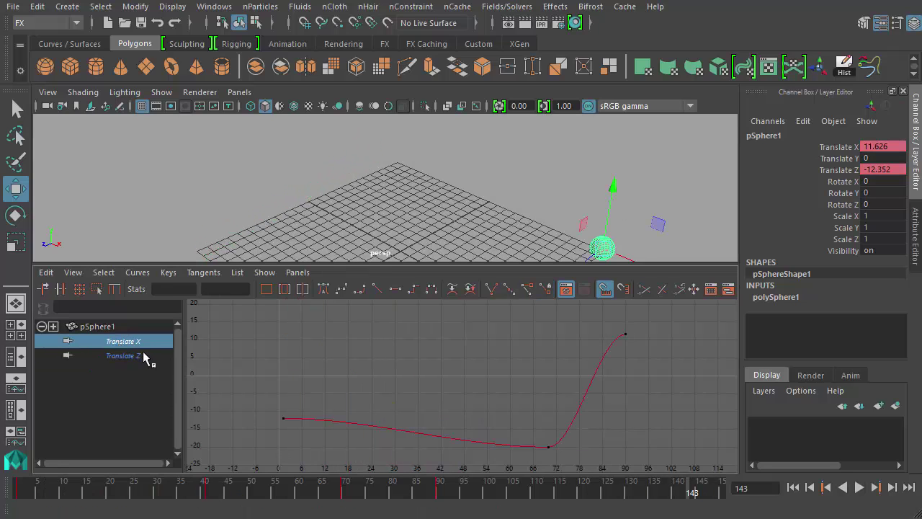
click(141, 356)
click(130, 345)
- Isolate the Translate Z curve and delete its key at frame 41
click(126, 357)
click(436, 418)
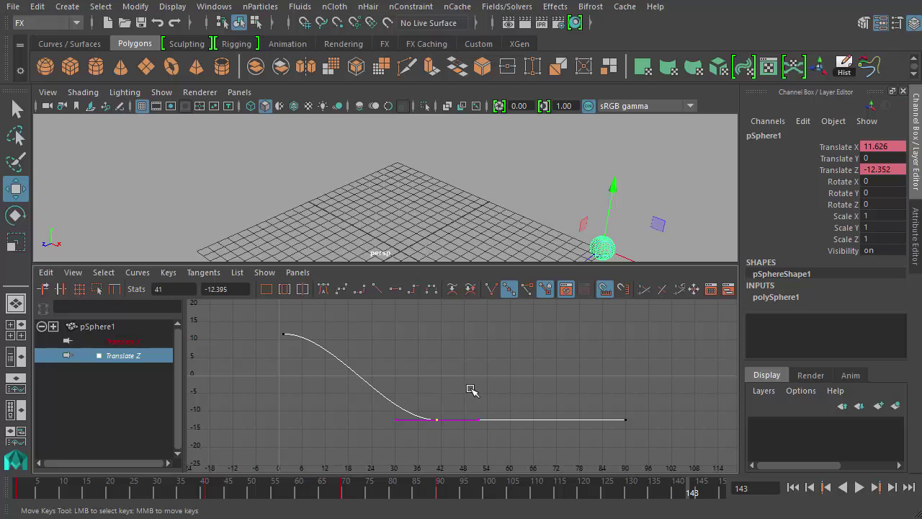
drag(470, 389, 417, 445)
middle_drag(463, 394, 475, 364)
key(Delete)
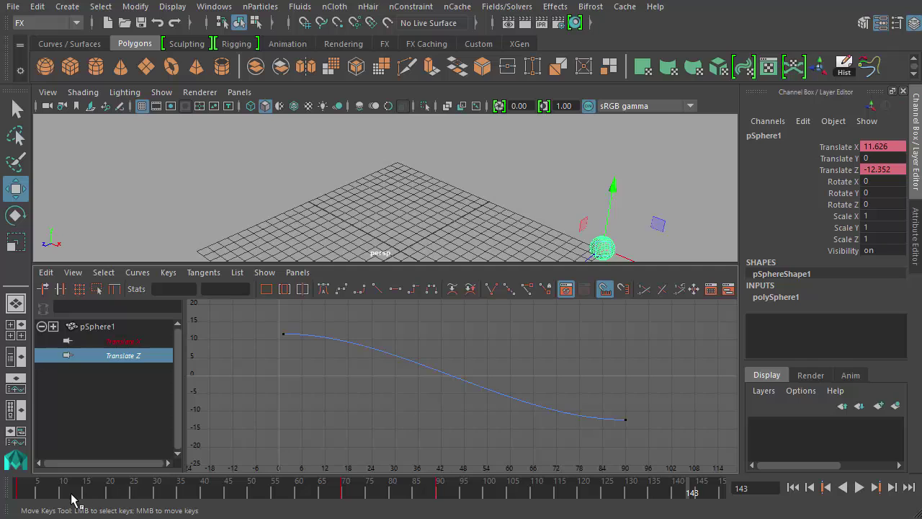
- Play and scrub the animation to review the sphere's changed path, ending at frame 1
key(alt+v)
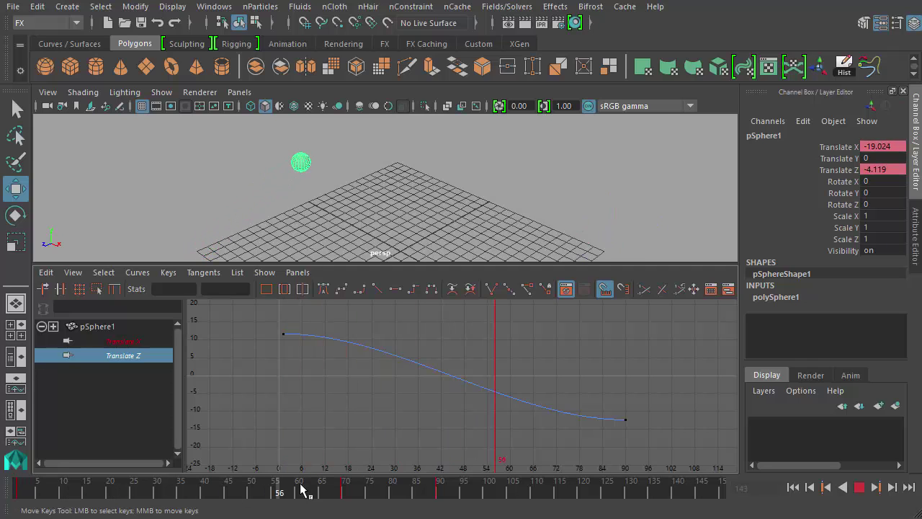
mouse_move(301, 490)
mouse_down()
mouse_move(457, 494)
mouse_move(109, 494)
mouse_move(270, 490)
mouse_move(323, 506)
mouse_move(346, 486)
mouse_move(379, 490)
mouse_move(273, 506)
mouse_up()
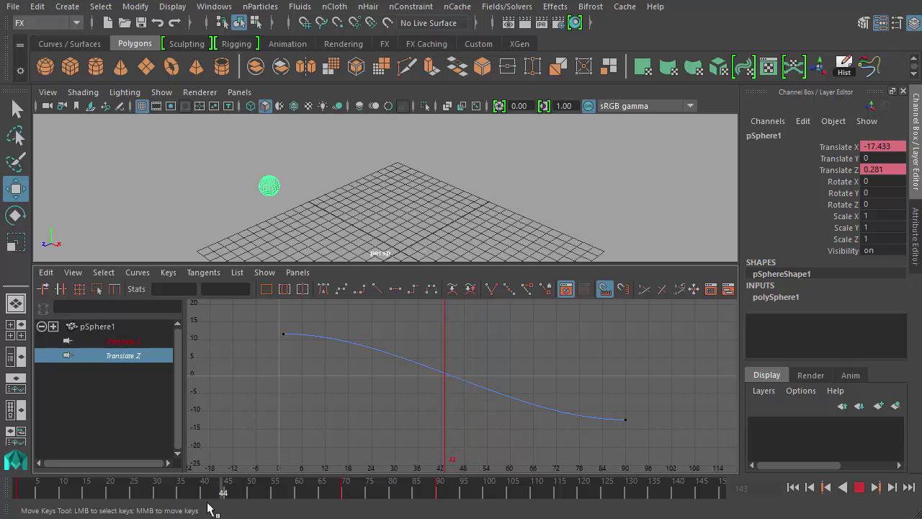
key(Escape)
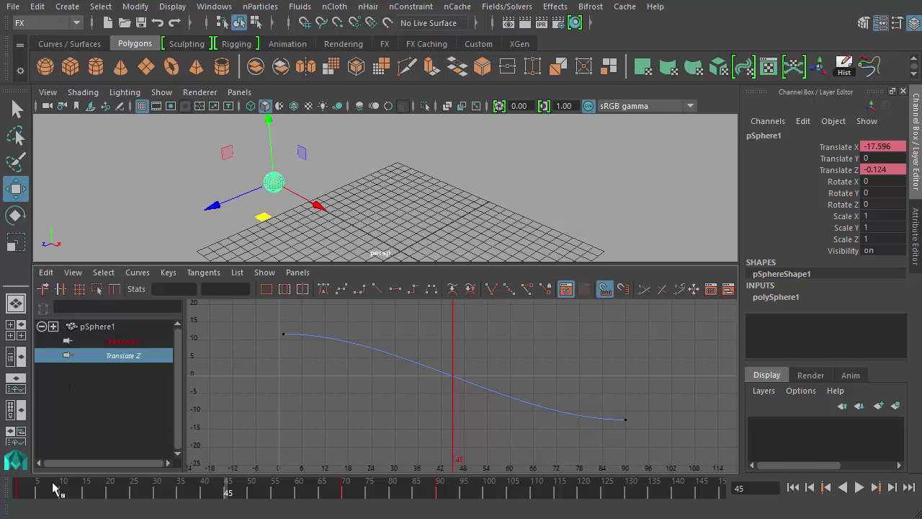
key(alt+v)
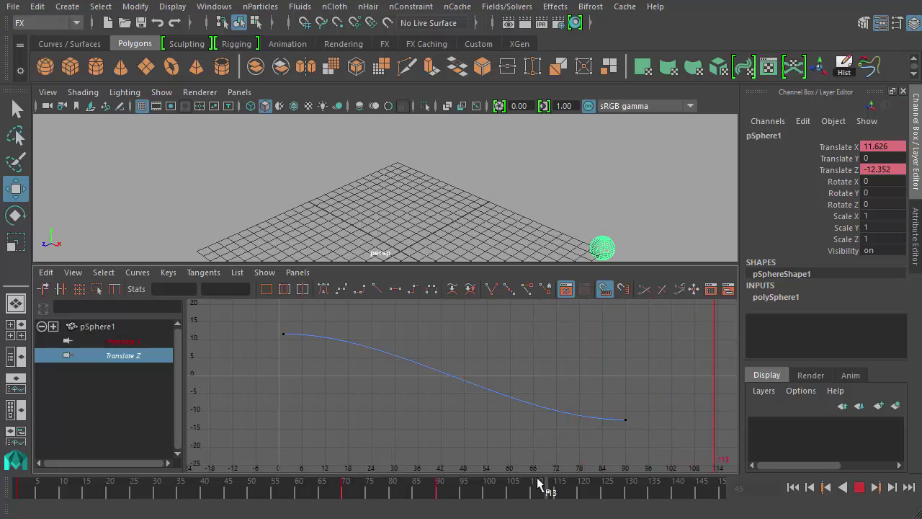
mouse_move(539, 484)
mouse_down()
mouse_move(22, 486)
mouse_move(308, 452)
mouse_move(418, 463)
mouse_move(257, 448)
mouse_move(11, 446)
mouse_up()
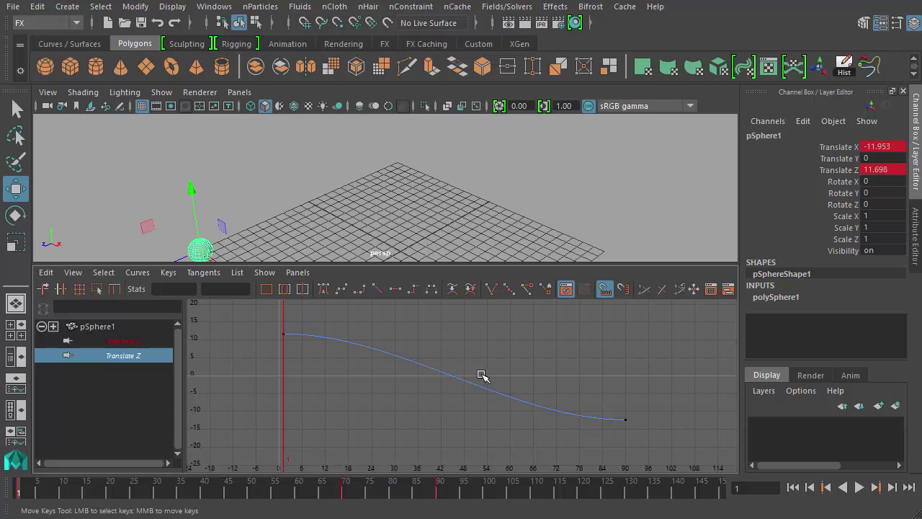
- Check the Translate Z key at frame 90, and scrub the timeline to frame 30
drag(594, 409, 669, 456)
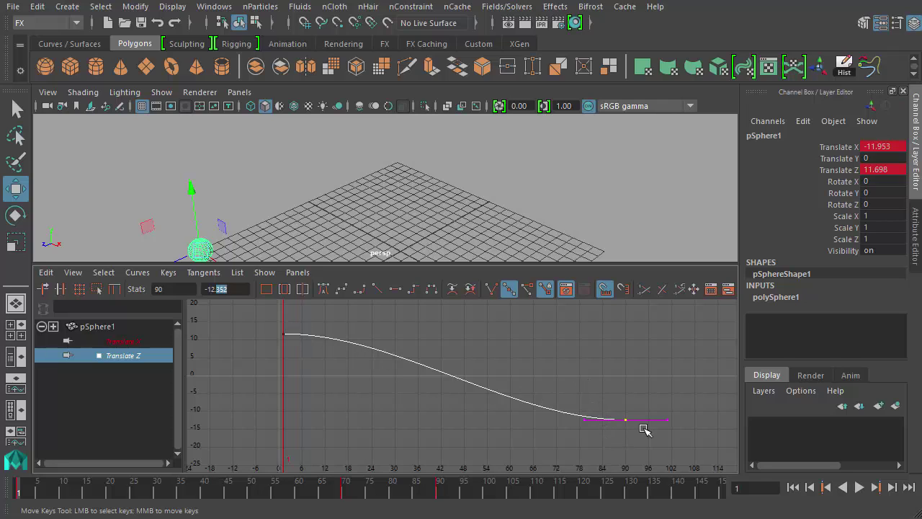
drag(439, 490, 154, 494)
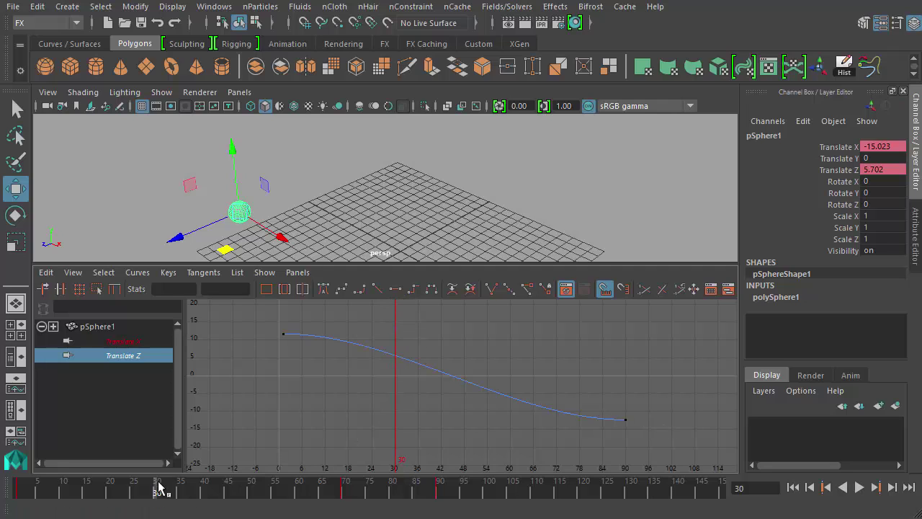
- Insert a new key on the Translate Z curve at frame 30
key(alt+v)
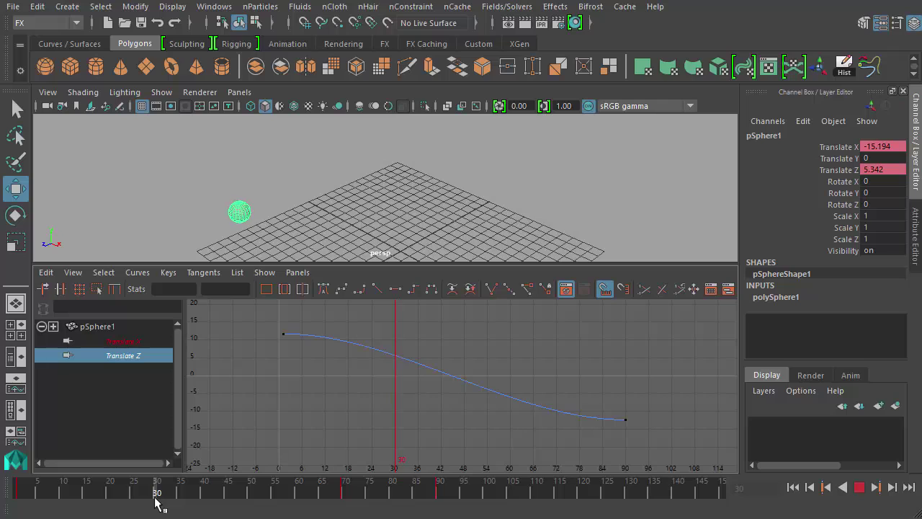
key(alt+v)
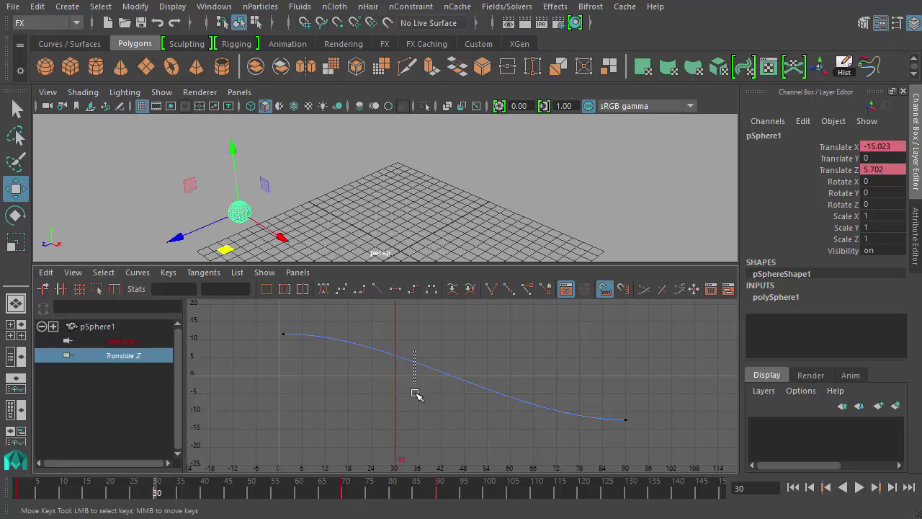
drag(415, 394, 416, 394)
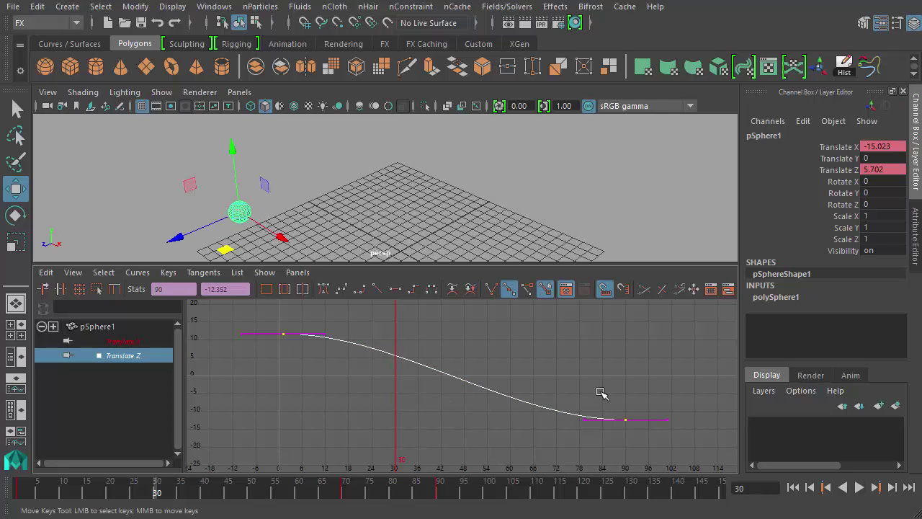
right_click(401, 358)
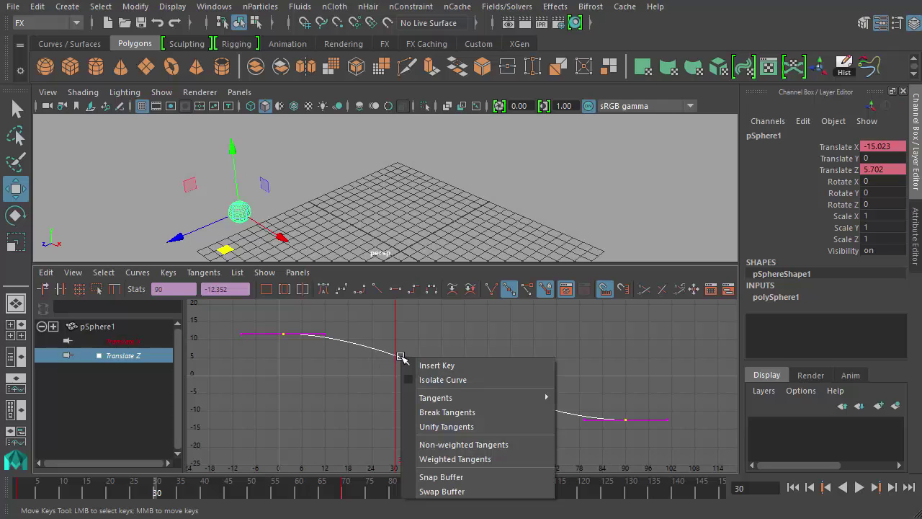
click(457, 365)
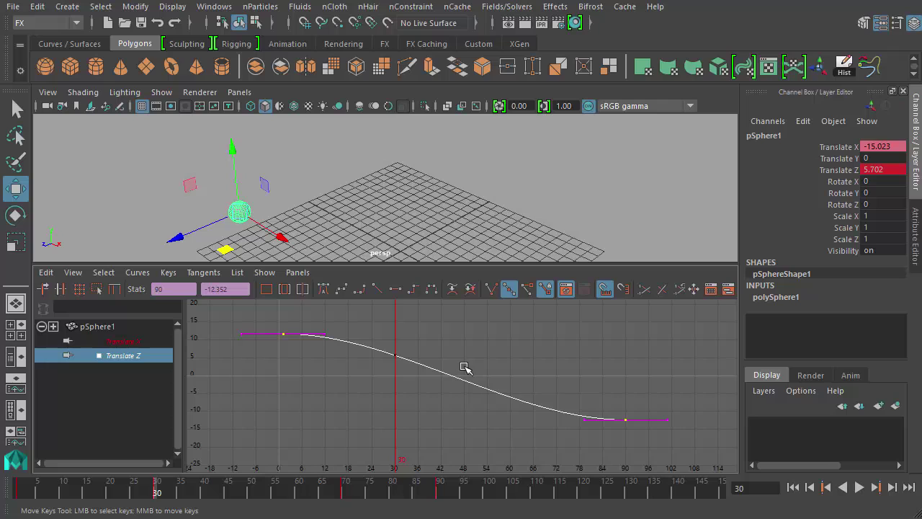
- Set the inserted Translate Z key's value to 5, and reposition it at frame 28 with a value of about 8.27
drag(443, 337, 382, 374)
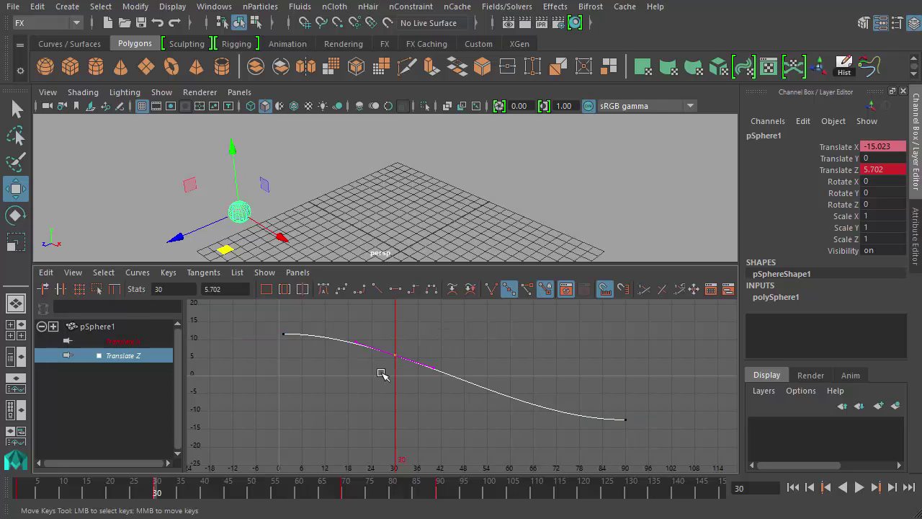
drag(155, 493, 214, 492)
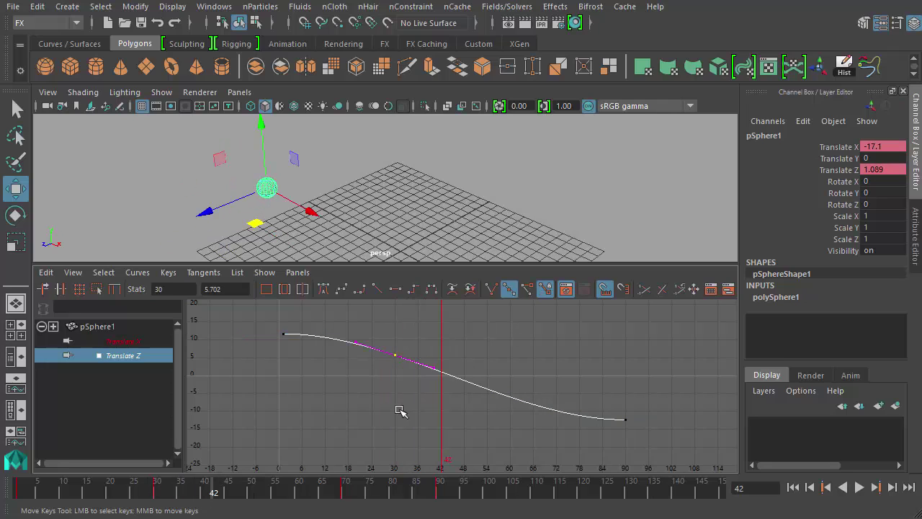
mouse_move(400, 369)
middle_down()
mouse_move(381, 391)
mouse_move(389, 344)
mouse_move(394, 396)
mouse_move(389, 362)
middle_up()
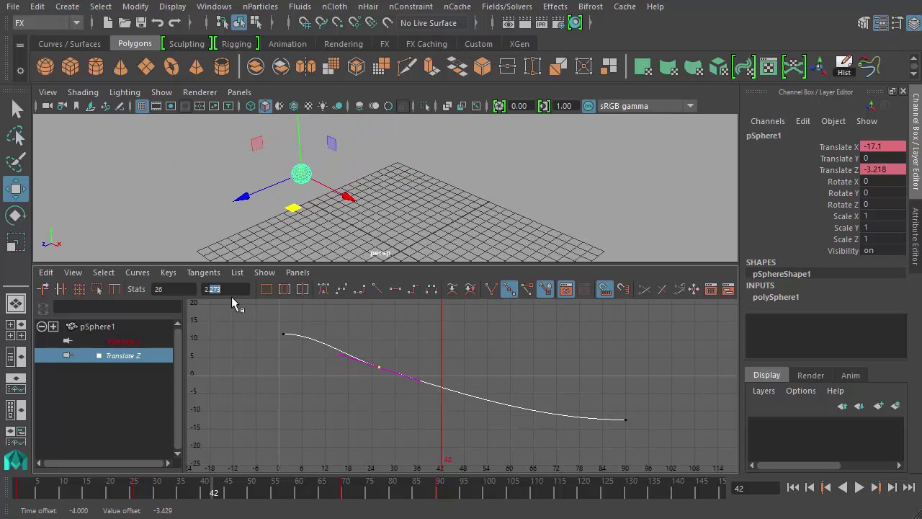
click(239, 288)
key(Return)
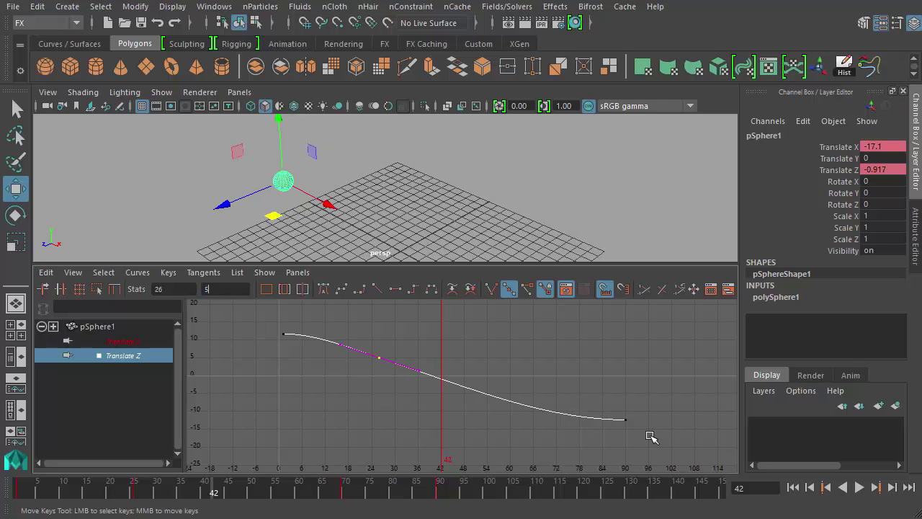
click(378, 360)
middle_drag(353, 386, 445, 334)
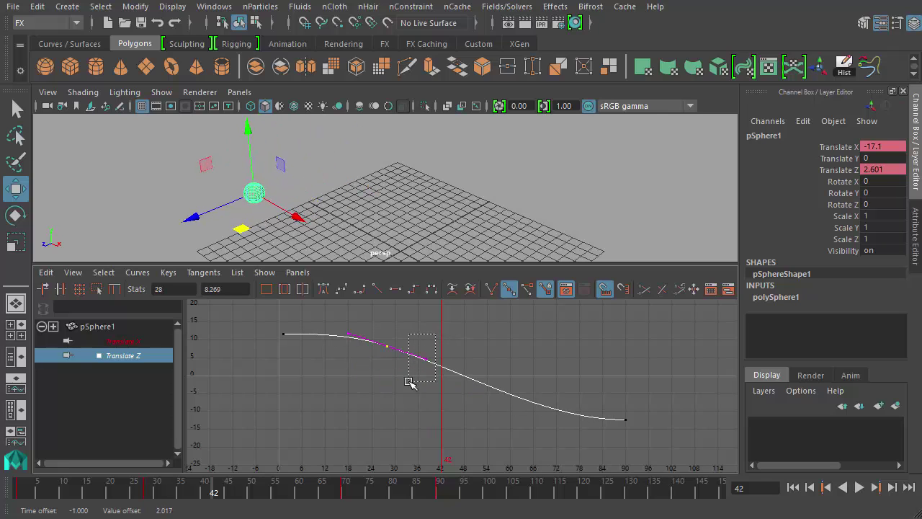
- Rotate the outgoing tangent of the frame 28 key downward so the Translate Z curve falls steeply through it
drag(409, 381, 412, 383)
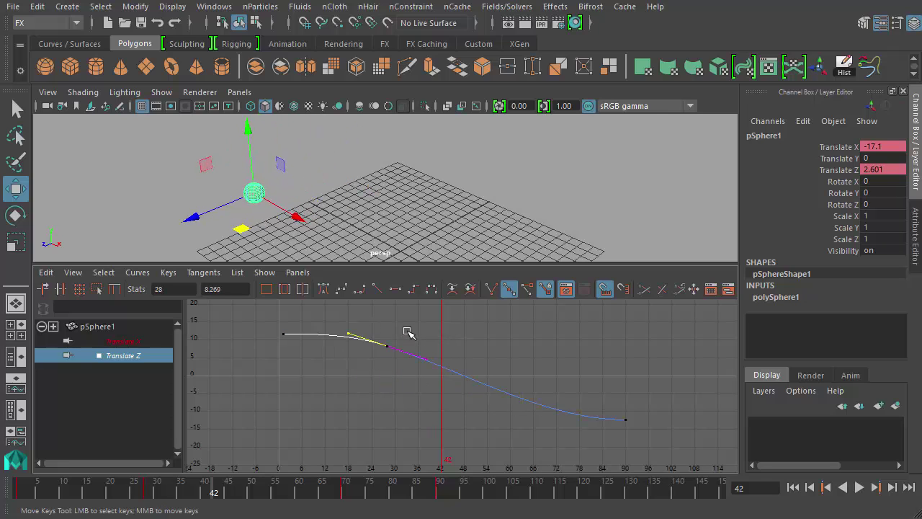
middle_drag(433, 359, 408, 370)
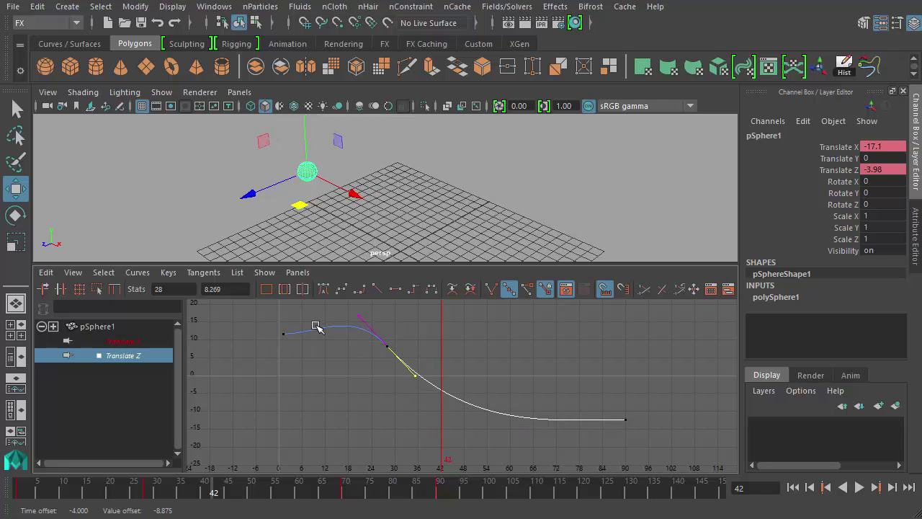
middle_drag(409, 373, 407, 380)
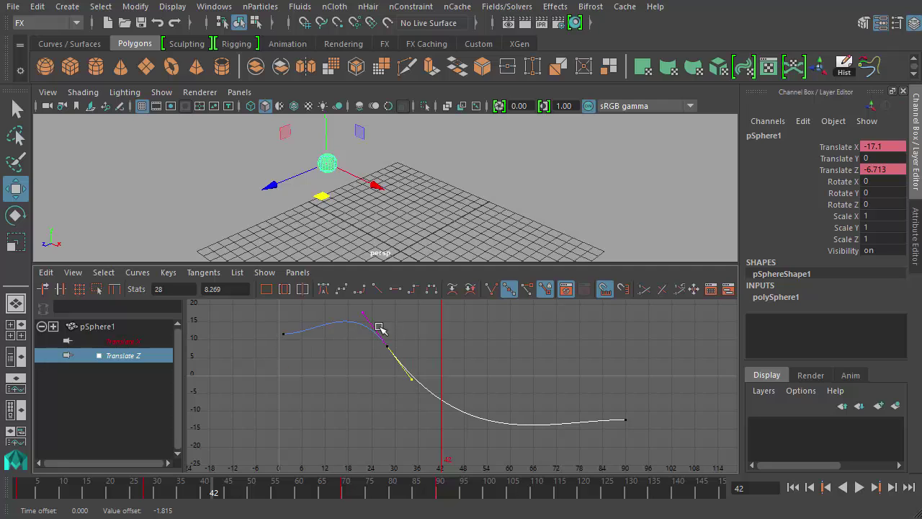
mouse_move(185, 494)
mouse_down()
mouse_move(57, 504)
mouse_move(18, 494)
mouse_move(173, 493)
mouse_move(252, 455)
mouse_move(325, 447)
mouse_move(449, 457)
mouse_move(303, 440)
mouse_move(2, 468)
mouse_move(61, 473)
mouse_move(9, 475)
mouse_move(82, 488)
mouse_move(161, 488)
mouse_up()
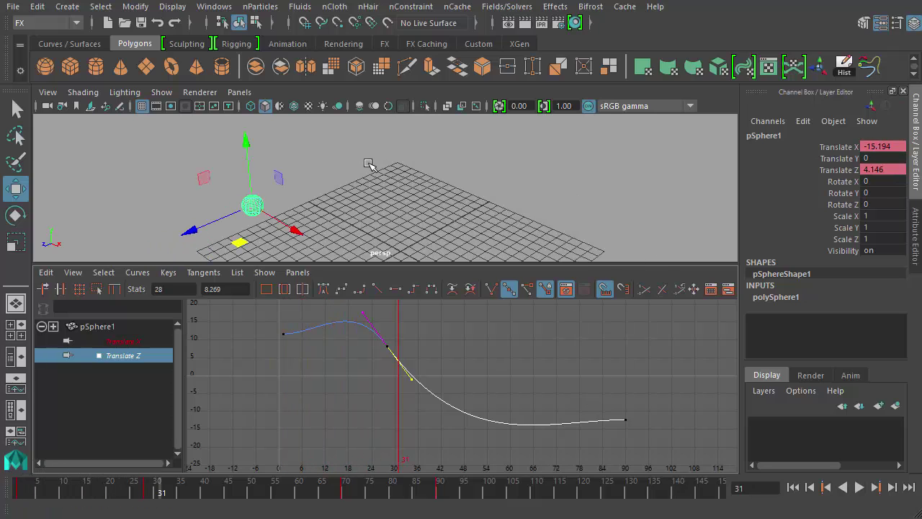
middle_drag(411, 372, 416, 392)
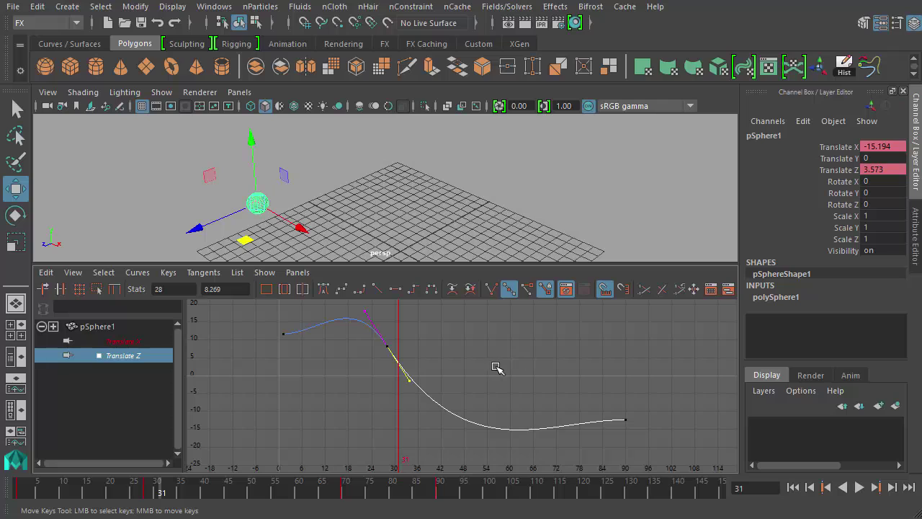
click(368, 316)
click(412, 378)
- Raise the incoming tangent of the frame 90 key, and swing the frame 28 key's outgoing tangent upward to arc the curve
middle_drag(590, 425, 602, 392)
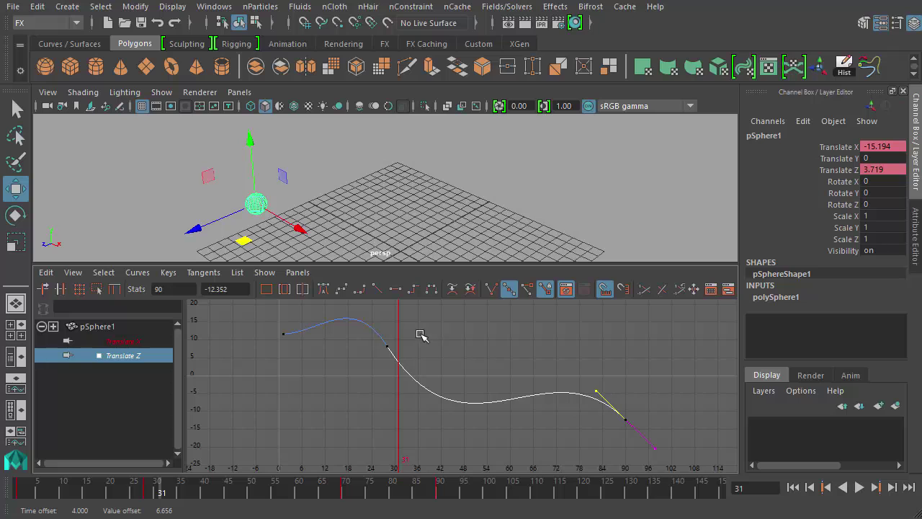
click(387, 346)
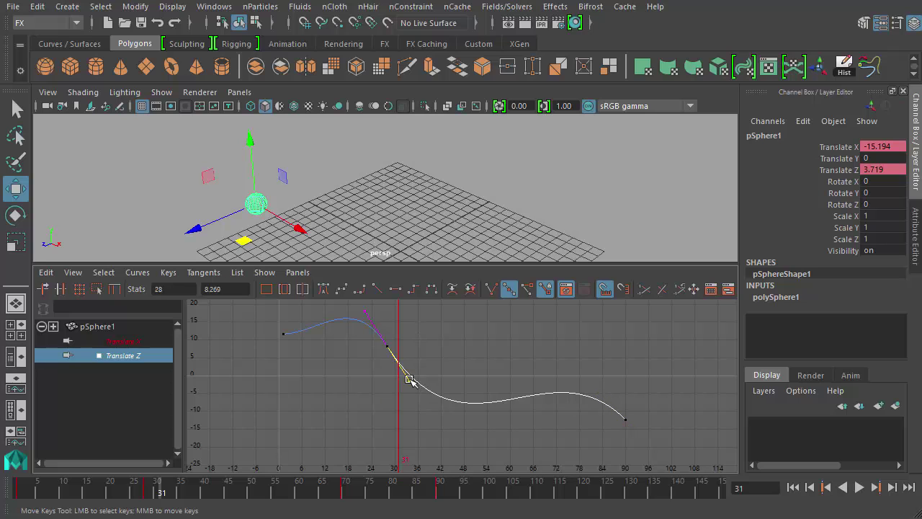
middle_drag(408, 380, 417, 315)
- Play the animation to review how the reshaped Translate Z curve changes the sphere's path
key(alt+v)
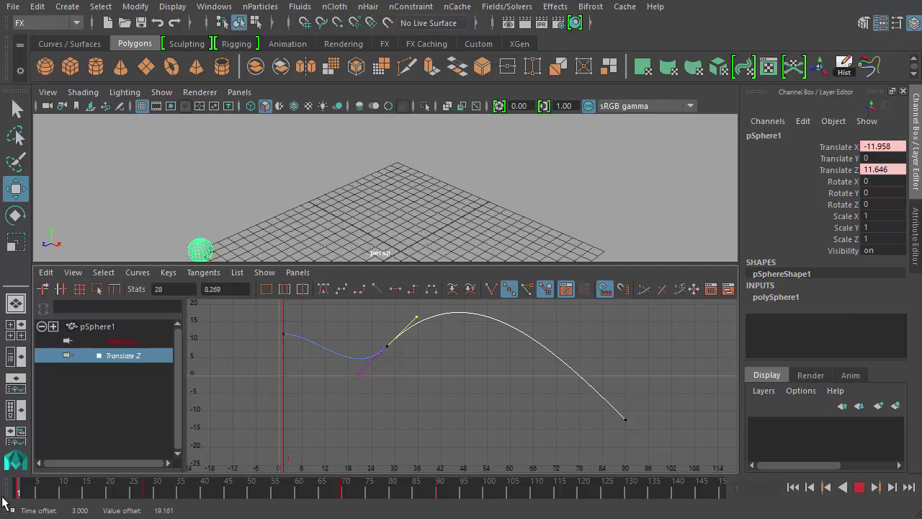
key(alt+v)
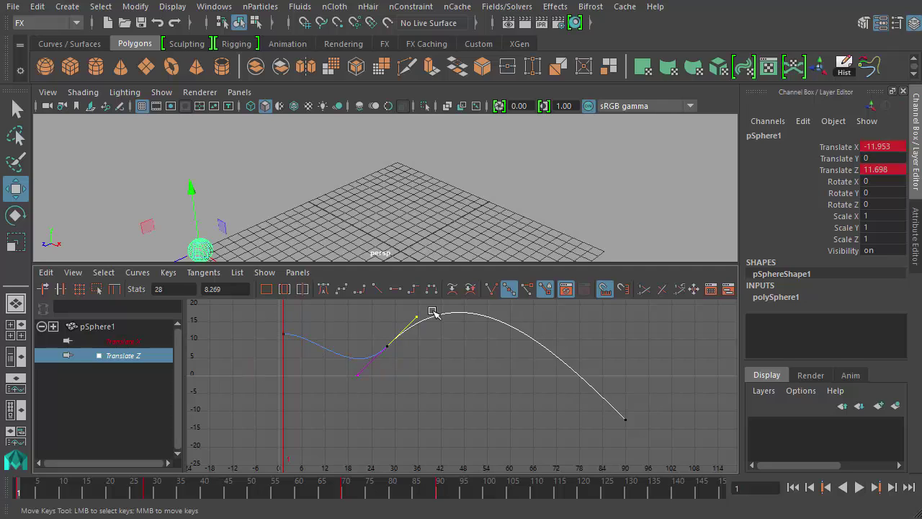
key(alt+v)
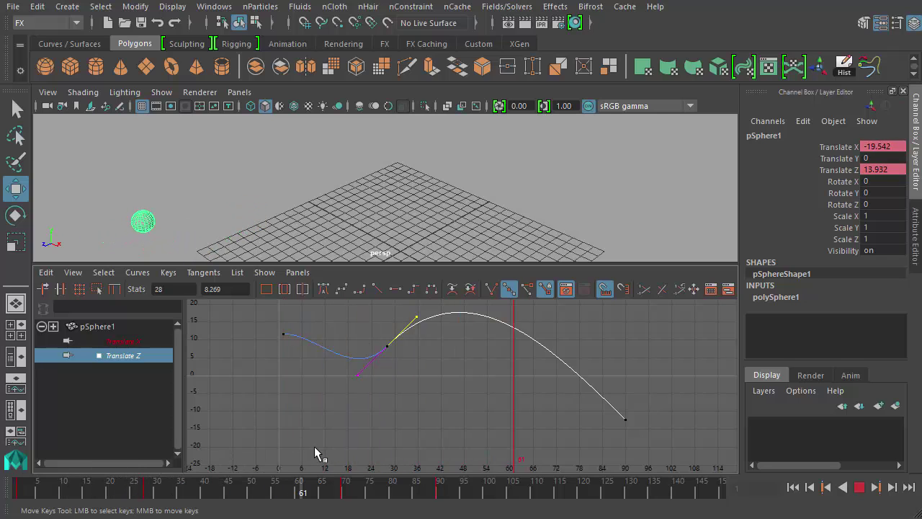
key(Escape)
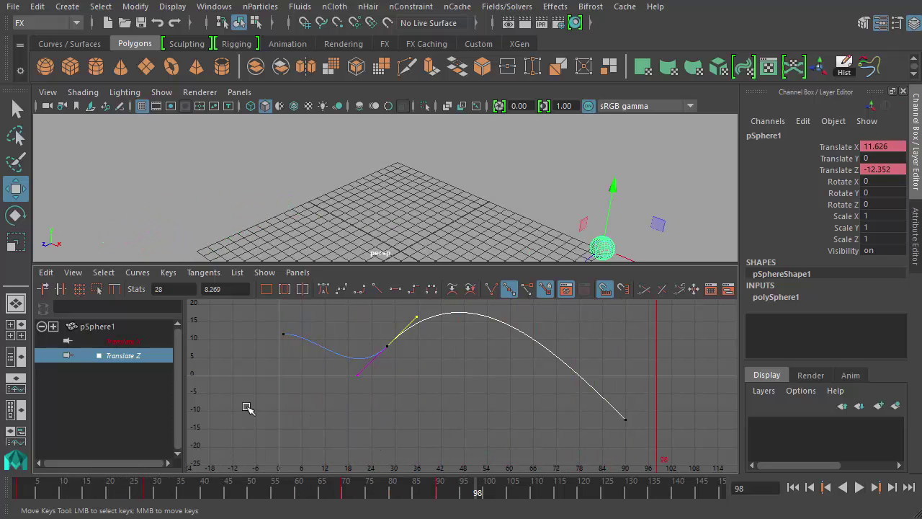
- Maximise the perspective view and play the animation from the first frame
key(space)
alt+right_drag(483, 297, 437, 241)
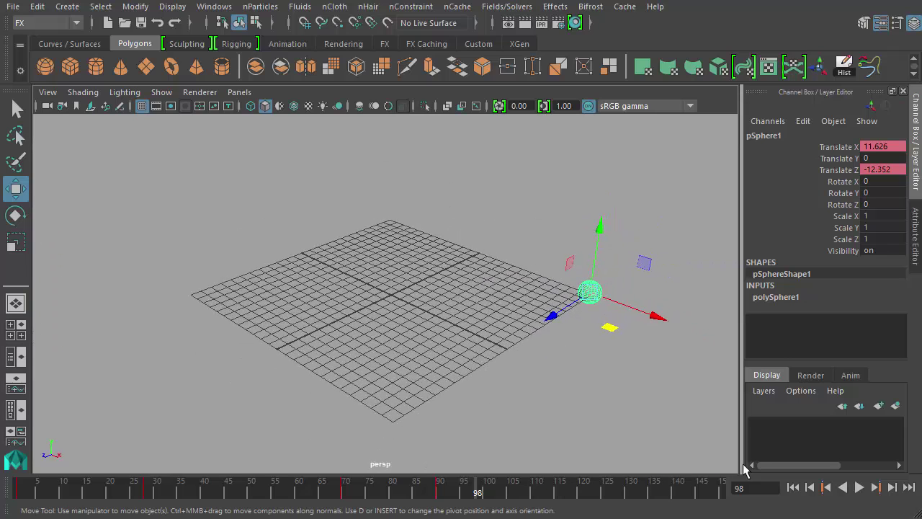
click(793, 487)
click(859, 487)
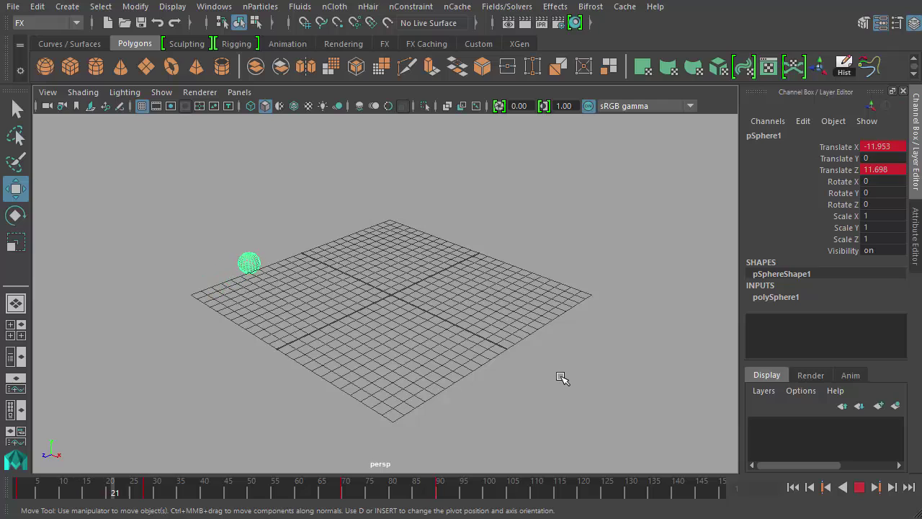